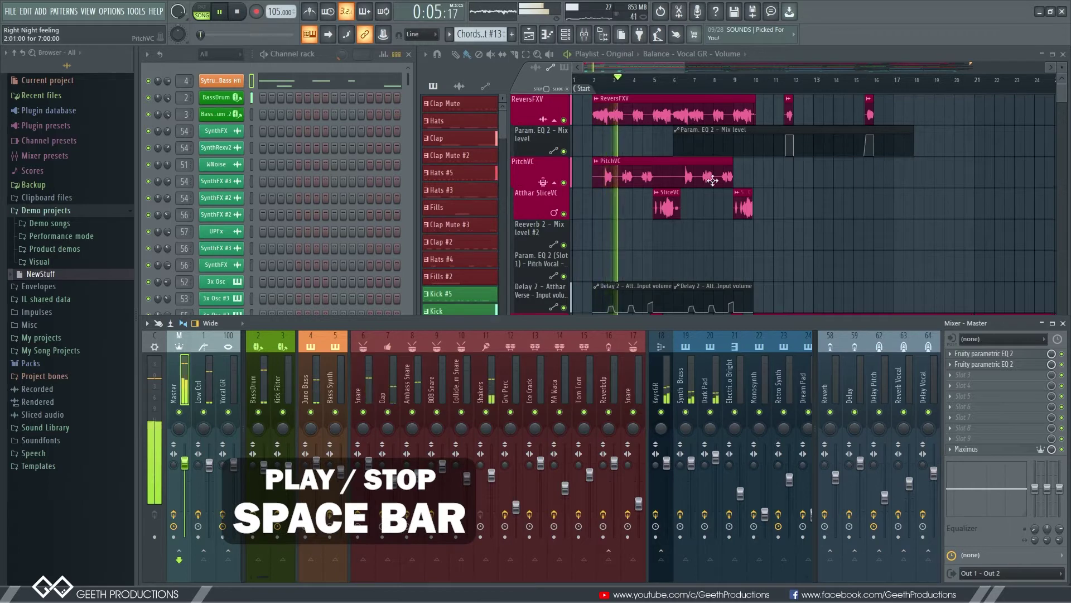
- Stop, restart and stop the song playback of the demo project
{"action": "key", "text": "space"}
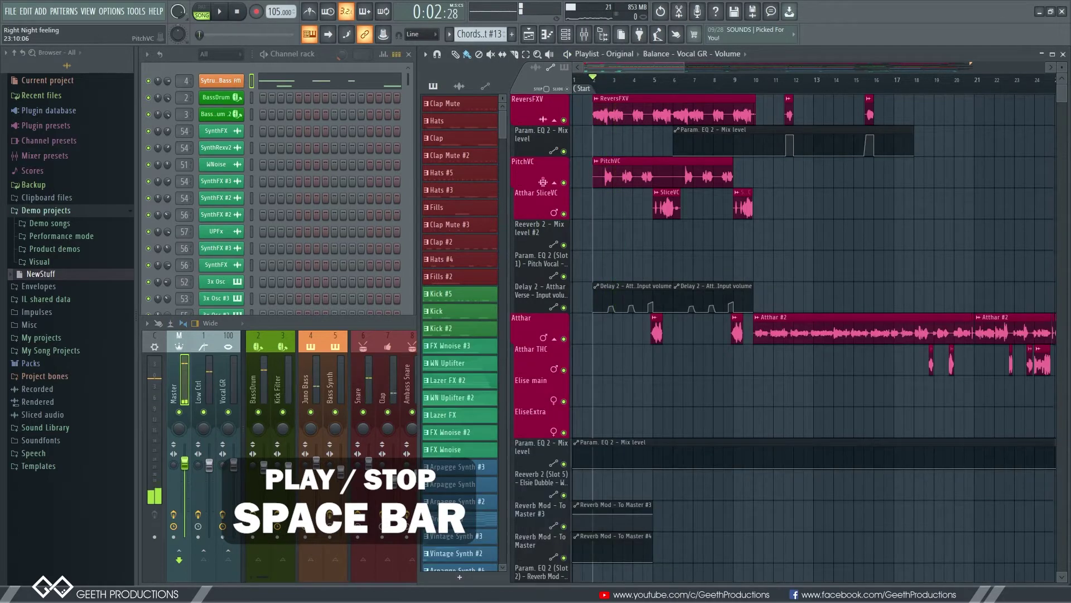
{"action": "key", "text": "space"}
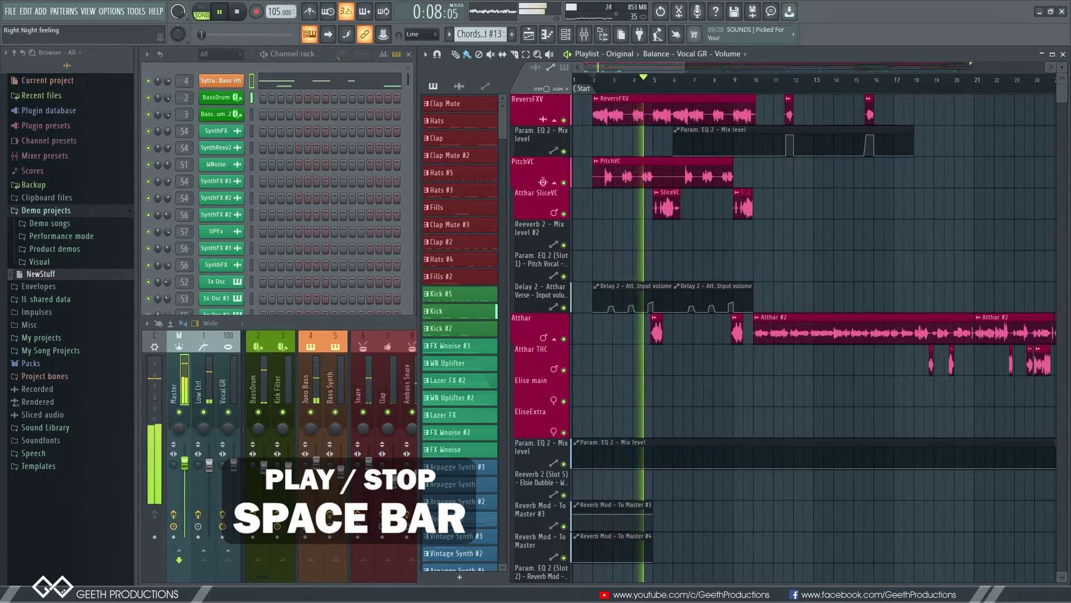
{"action": "key", "text": "space"}
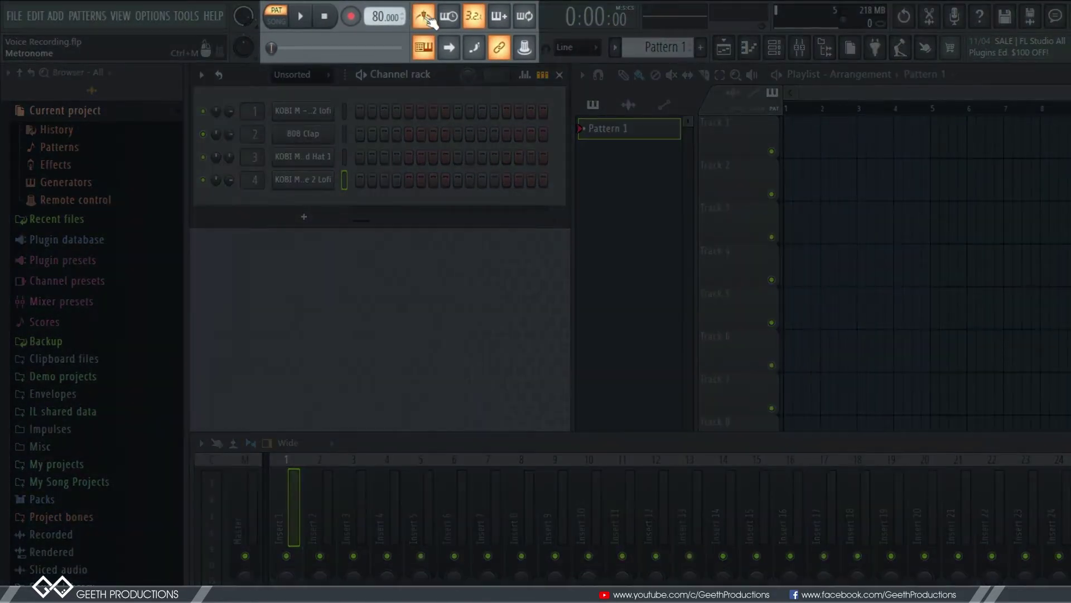
- Play the pattern with the metronome running, switch the metronome off and stop playback
{"action": "key", "text": "space"}
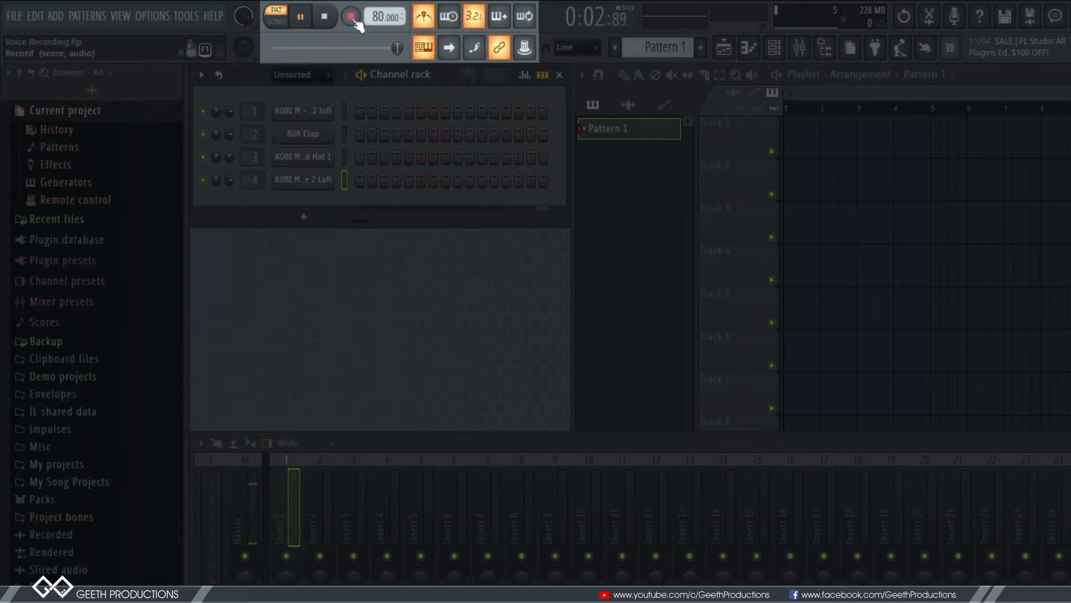
{"action": "mouse_move", "coordinate": [382, 20]}
{"action": "left_mouse_down"}
{"action": "mouse_move", "coordinate": [381, 6]}
{"action": "mouse_move", "coordinate": [381, 22]}
{"action": "left_mouse_up"}
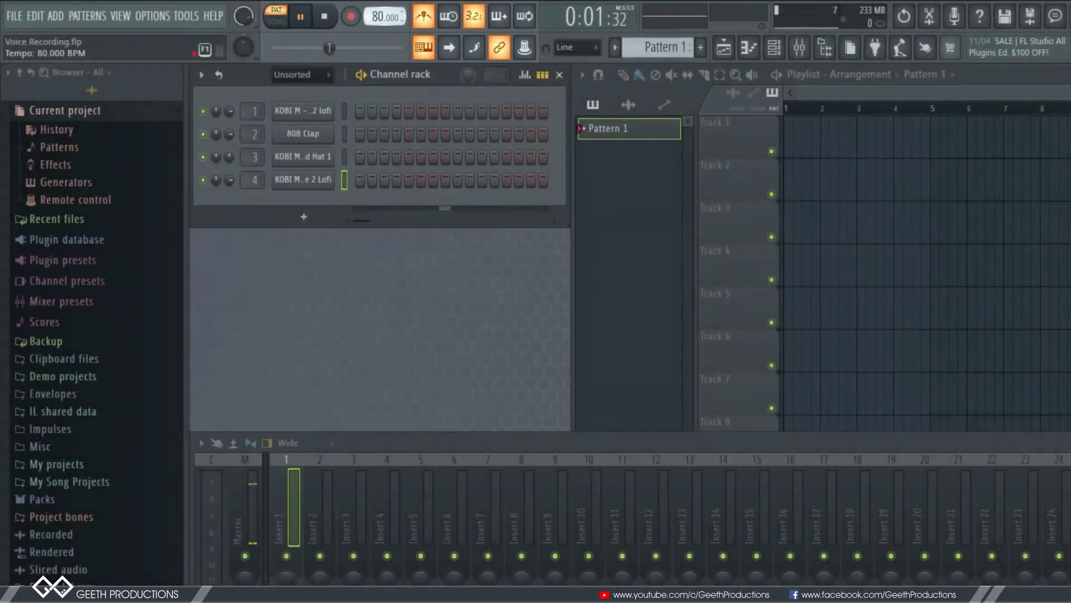
{"action": "left_click", "coordinate": [423, 16]}
{"action": "key", "text": "space"}
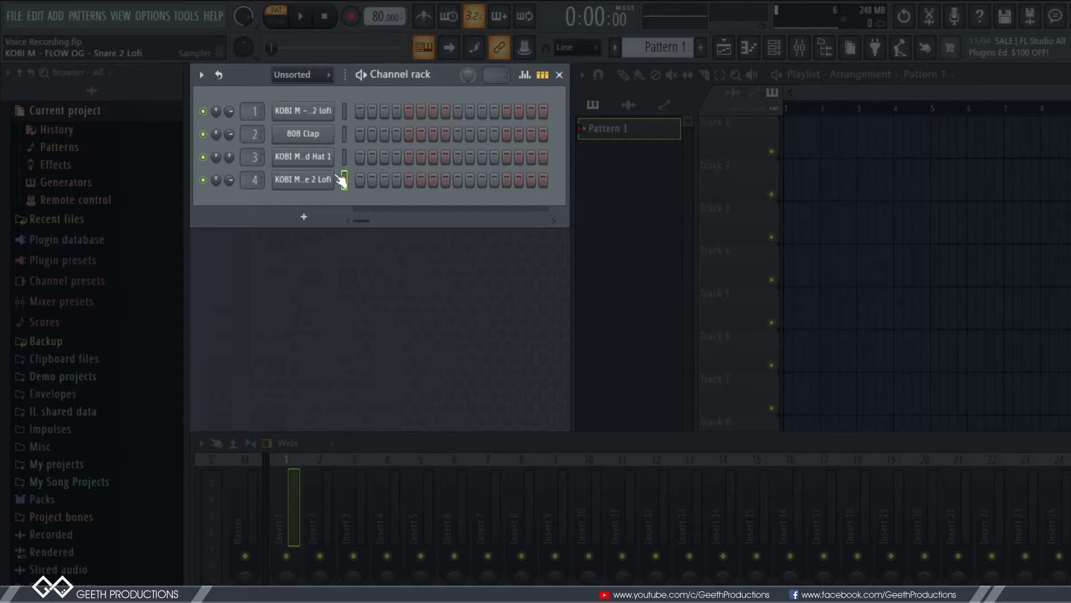
- With the pattern playing, program the kick on steps 1 and 11 and the snare on steps 5 and 13
{"action": "left_click", "coordinate": [359, 111]}
{"action": "key", "text": "space"}
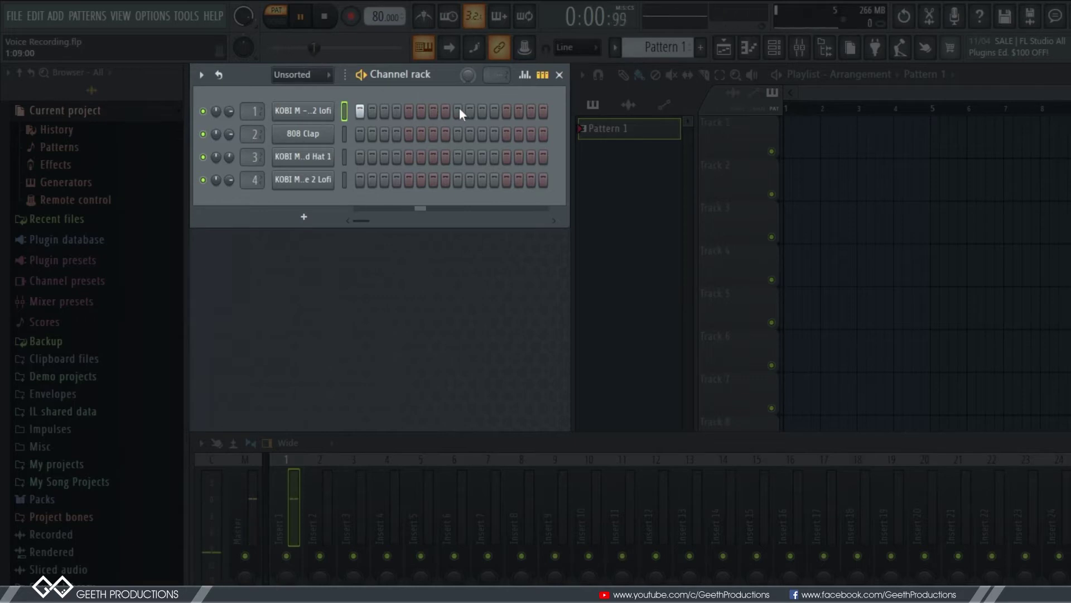
{"action": "left_click", "coordinate": [482, 111]}
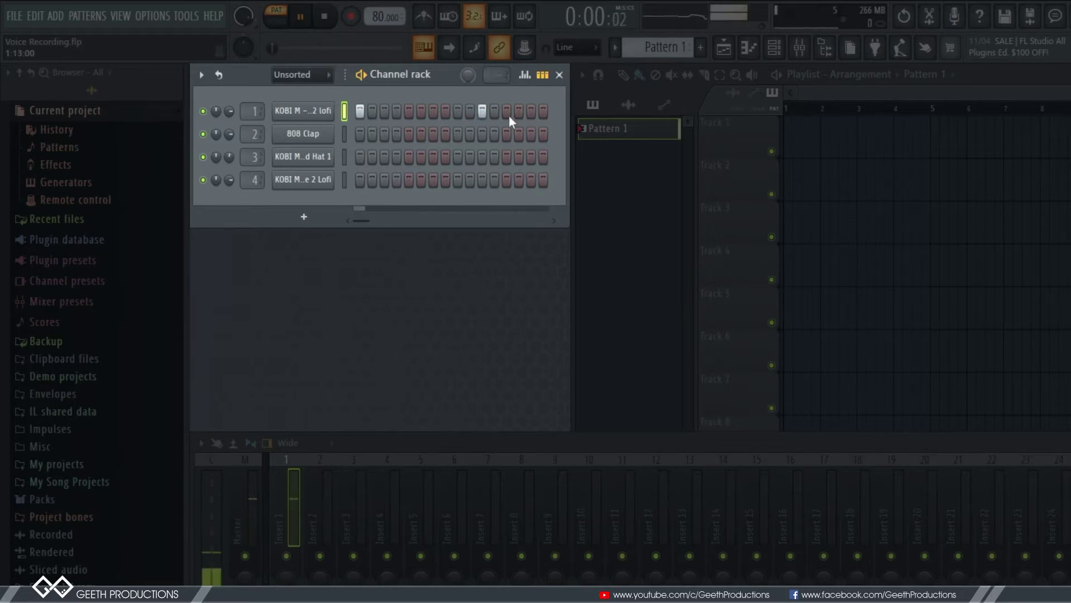
{"action": "left_click", "coordinate": [408, 180]}
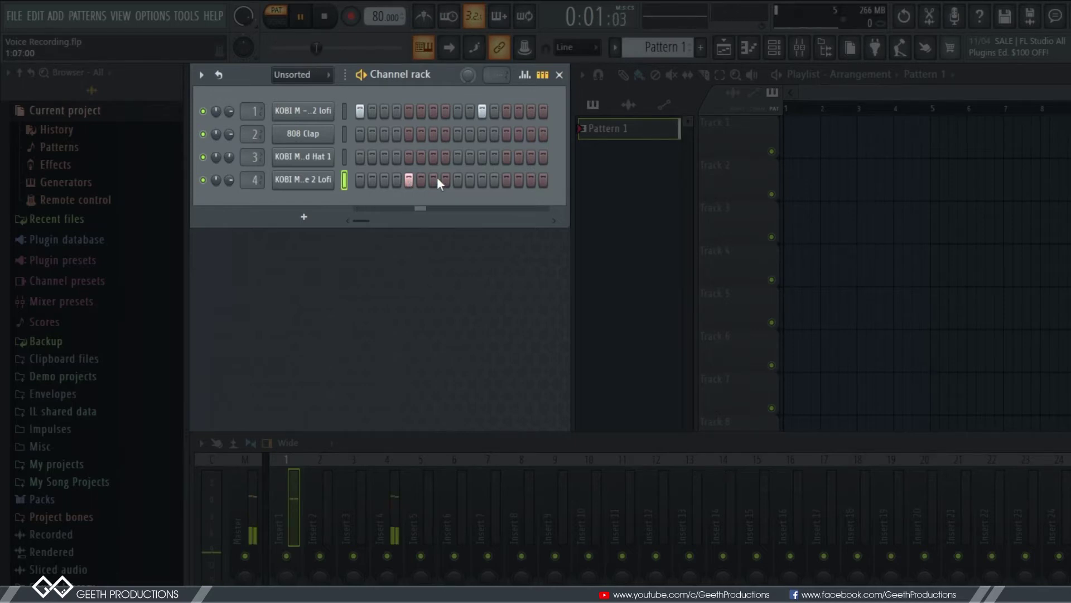
{"action": "left_click", "coordinate": [509, 180]}
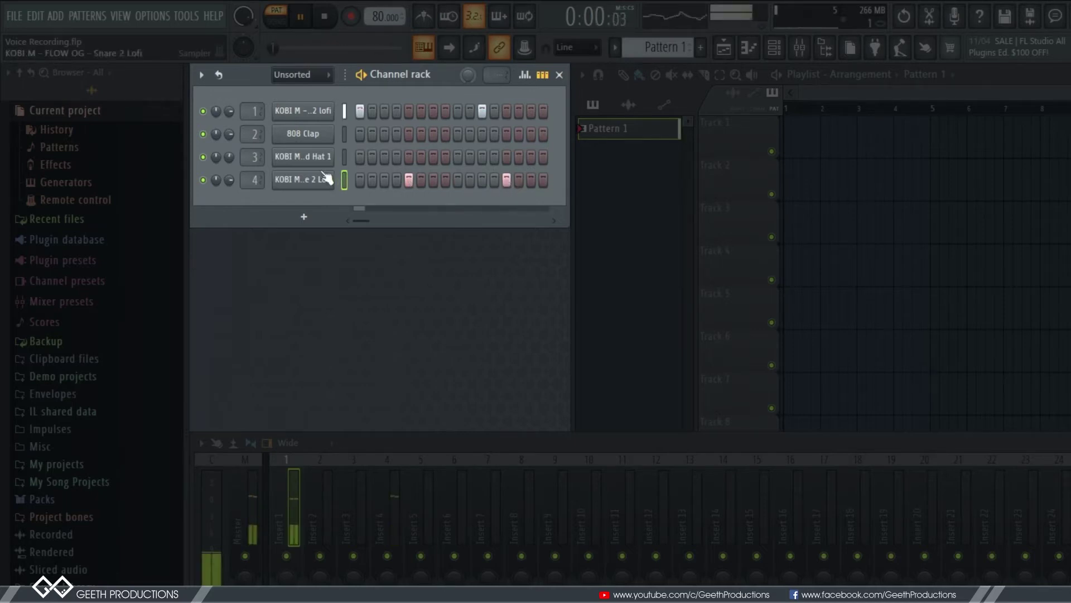
- Program the closed hat on every odd-numbered step from 1 to 15
{"action": "left_click", "coordinate": [360, 157]}
{"action": "left_click", "coordinate": [384, 157]}
{"action": "left_click", "coordinate": [409, 156]}
{"action": "left_click", "coordinate": [433, 157]}
{"action": "left_click", "coordinate": [457, 157]}
{"action": "left_click", "coordinate": [482, 157]}
{"action": "left_click", "coordinate": [519, 157]}
{"action": "left_click", "coordinate": [519, 157]}
{"action": "left_click", "coordinate": [507, 157]}
{"action": "left_click", "coordinate": [531, 157]}
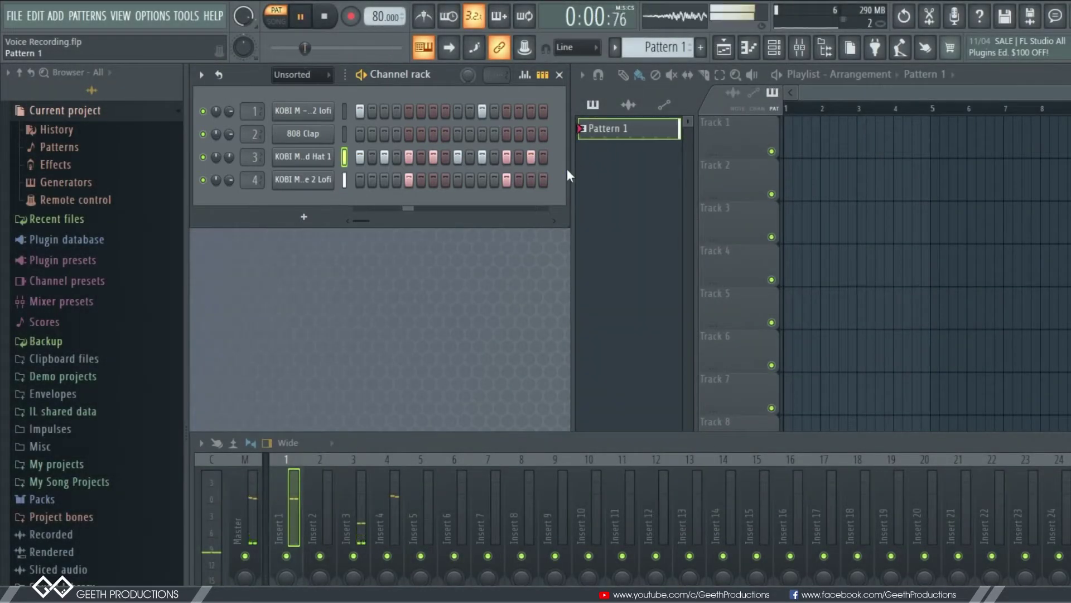
- Try an 808 Clap hit on step 3 and remove it
{"action": "left_click_drag", "start_coordinate": [569, 167], "coordinate": [417, 132]}
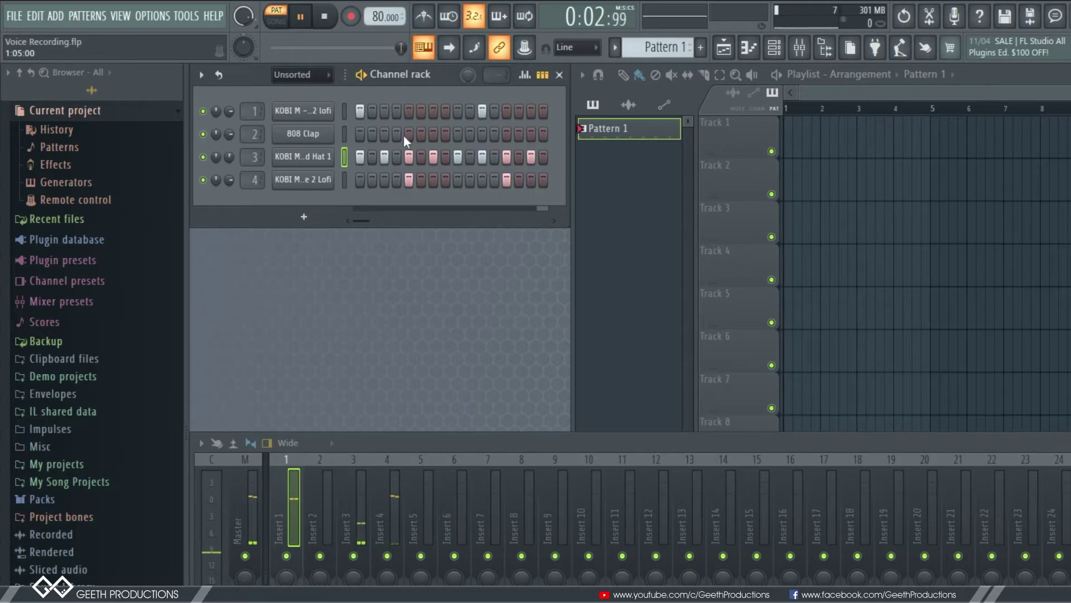
{"action": "left_click", "coordinate": [385, 134]}
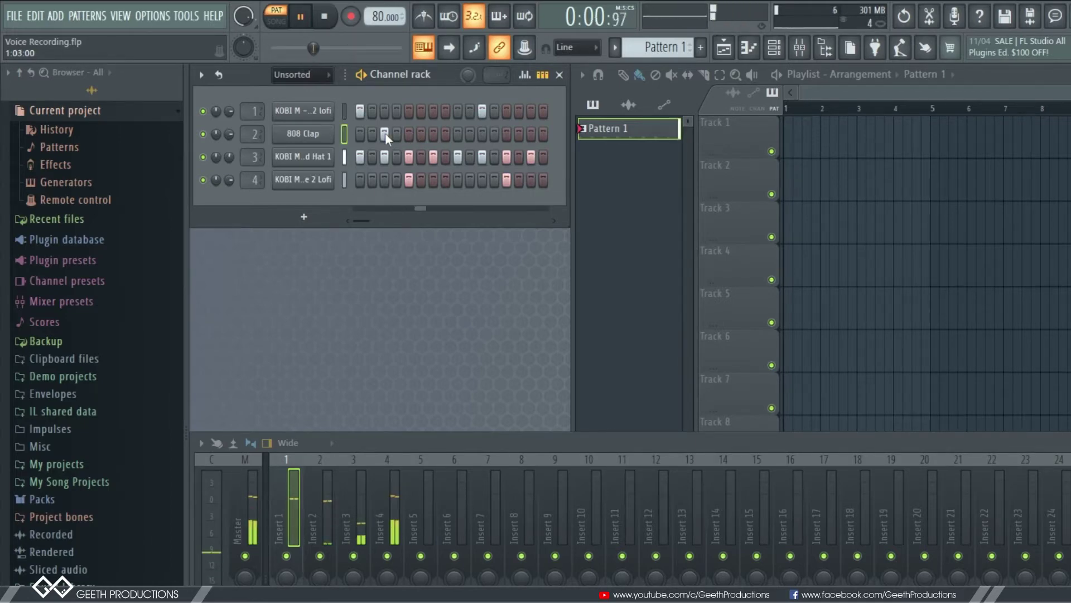
{"action": "left_click", "coordinate": [385, 133]}
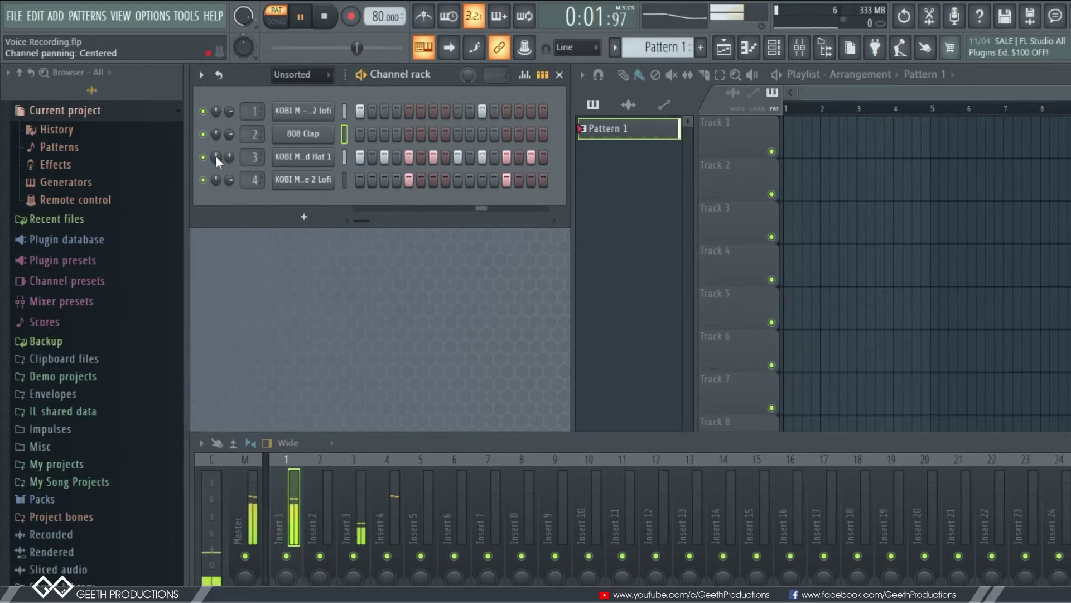
- Adjust the panning and volume of the closed hat channel in the channel rack
{"action": "mouse_move", "coordinate": [215, 155]}
{"action": "left_mouse_down"}
{"action": "mouse_move", "coordinate": [215, 184]}
{"action": "mouse_move", "coordinate": [215, 155]}
{"action": "left_mouse_up"}
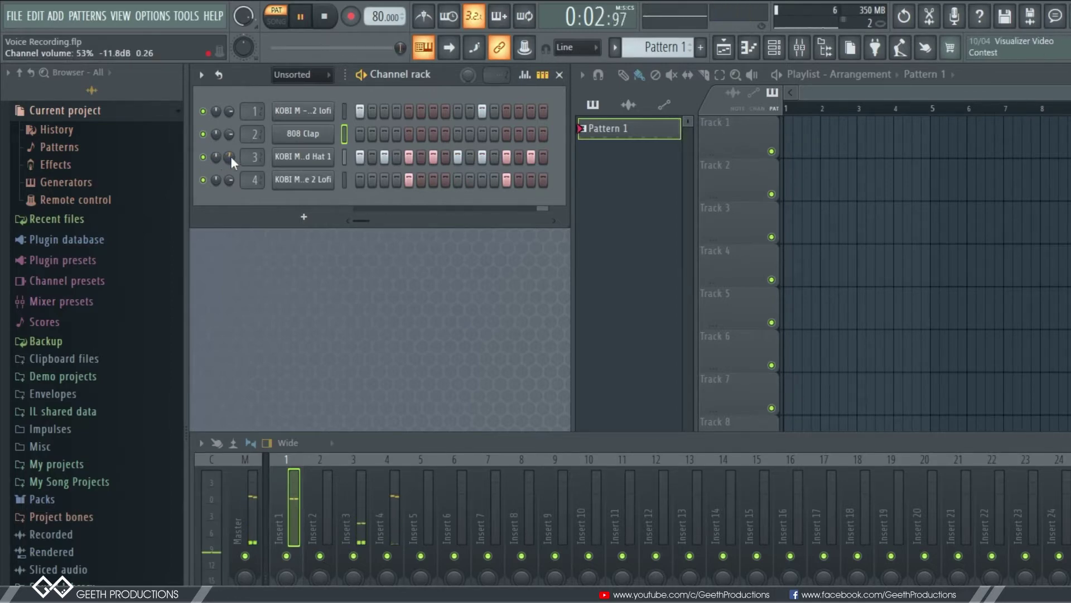
{"action": "mouse_move", "coordinate": [230, 156]}
{"action": "left_mouse_down"}
{"action": "mouse_move", "coordinate": [230, 184]}
{"action": "mouse_move", "coordinate": [230, 131]}
{"action": "mouse_move", "coordinate": [230, 152]}
{"action": "left_mouse_up"}
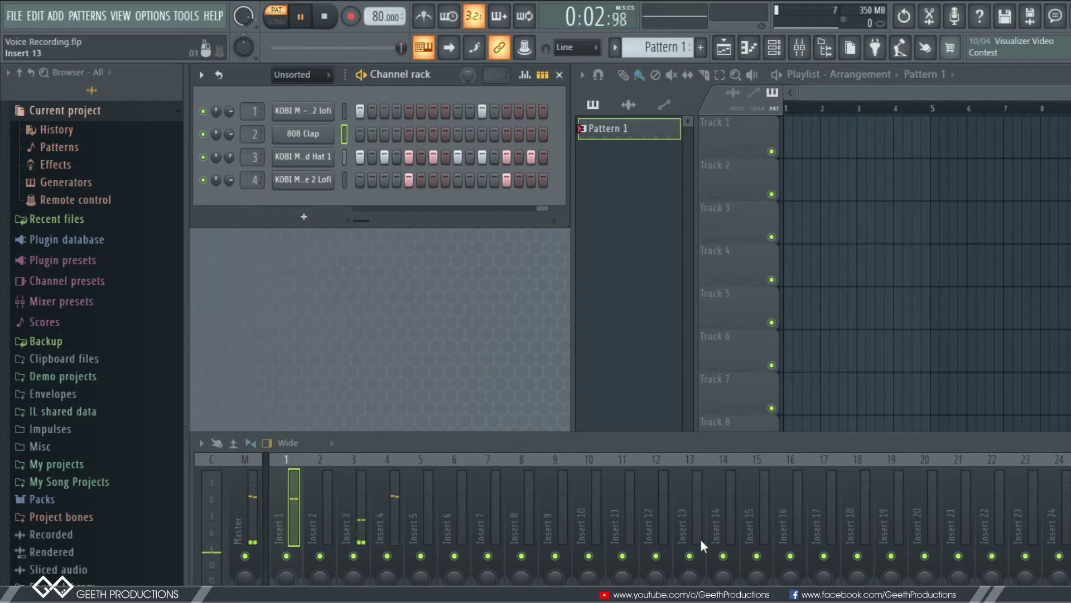
- Try routing the closed hat channel to mixer track 7 and return it to track 3
{"action": "left_click_drag", "start_coordinate": [254, 157], "coordinate": [255, 148]}
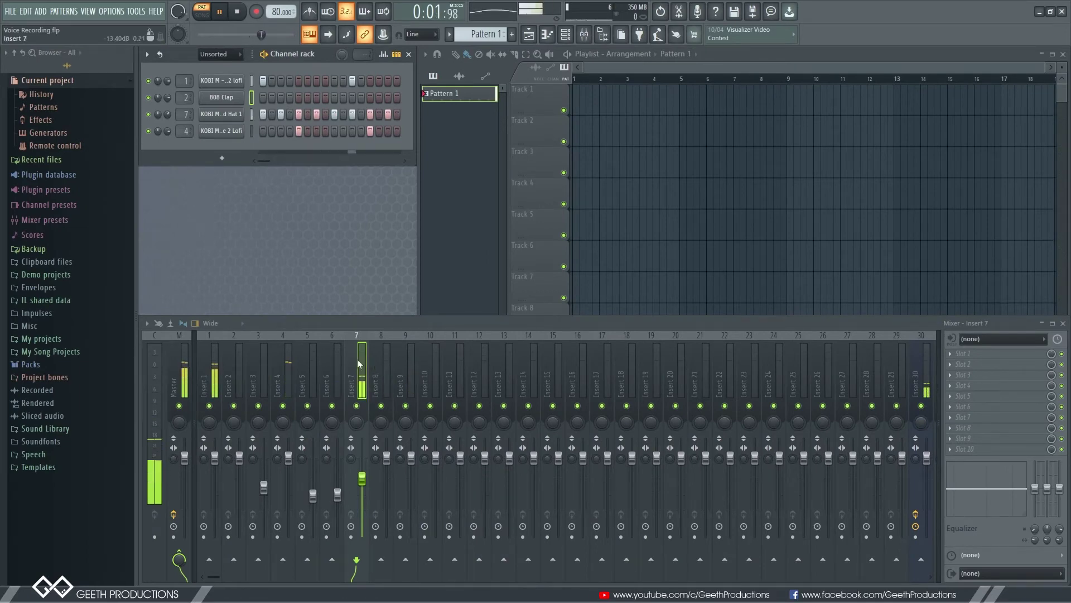
{"action": "left_click_drag", "start_coordinate": [186, 114], "coordinate": [185, 120]}
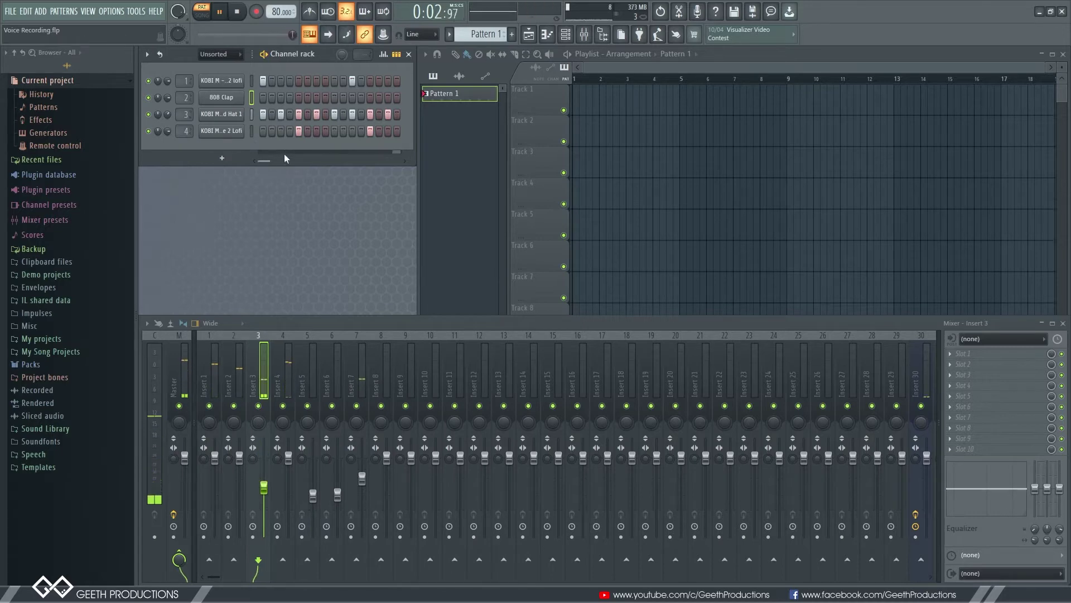
- Review the Closed Hat 1 channel's sample page and its sound file picker, and close them without replacing the sample
{"action": "left_click", "coordinate": [230, 115]}
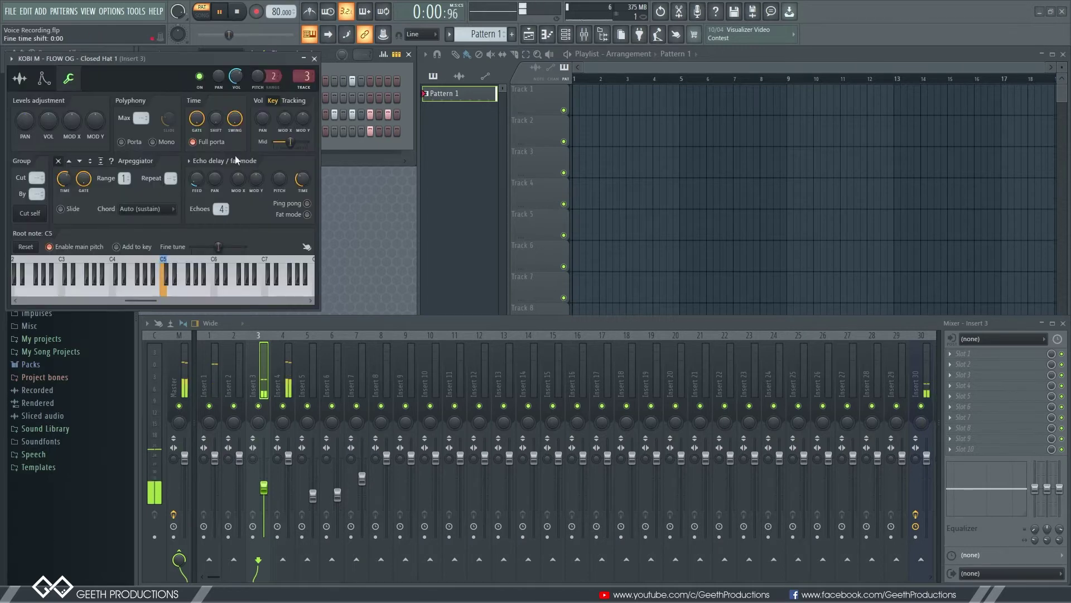
{"action": "left_click", "coordinate": [20, 78]}
{"action": "left_click_drag", "start_coordinate": [92, 57], "coordinate": [371, 107]}
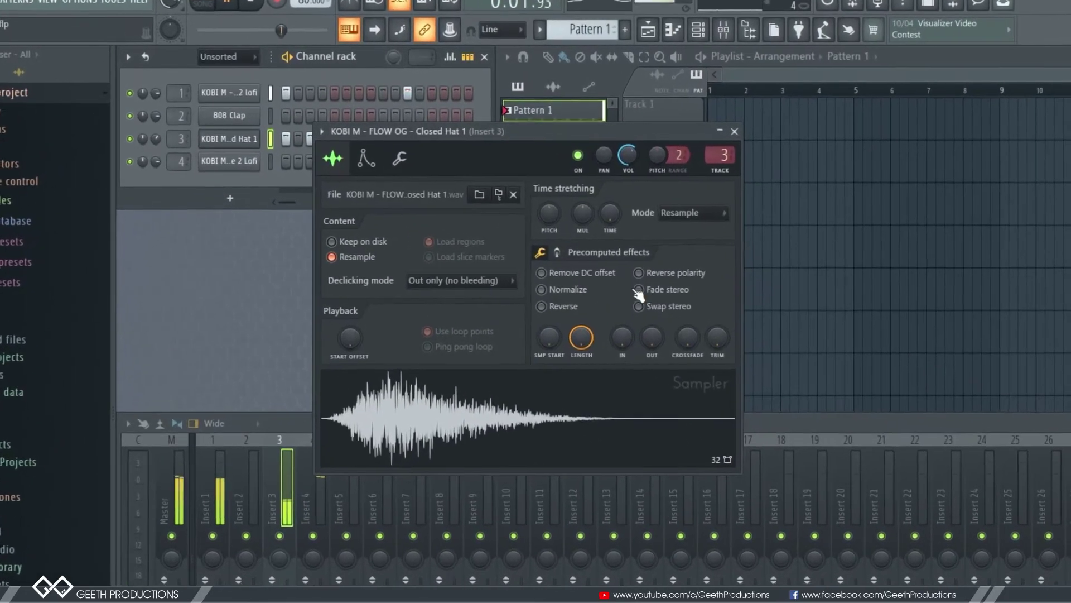
{"action": "left_click", "coordinate": [480, 195]}
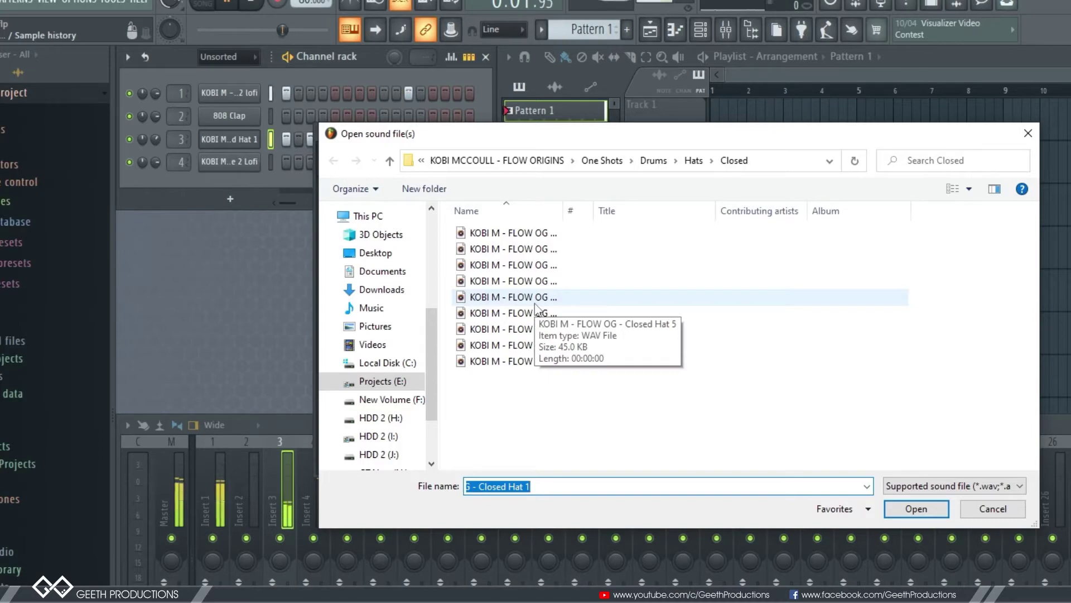
{"action": "left_click", "coordinate": [998, 510]}
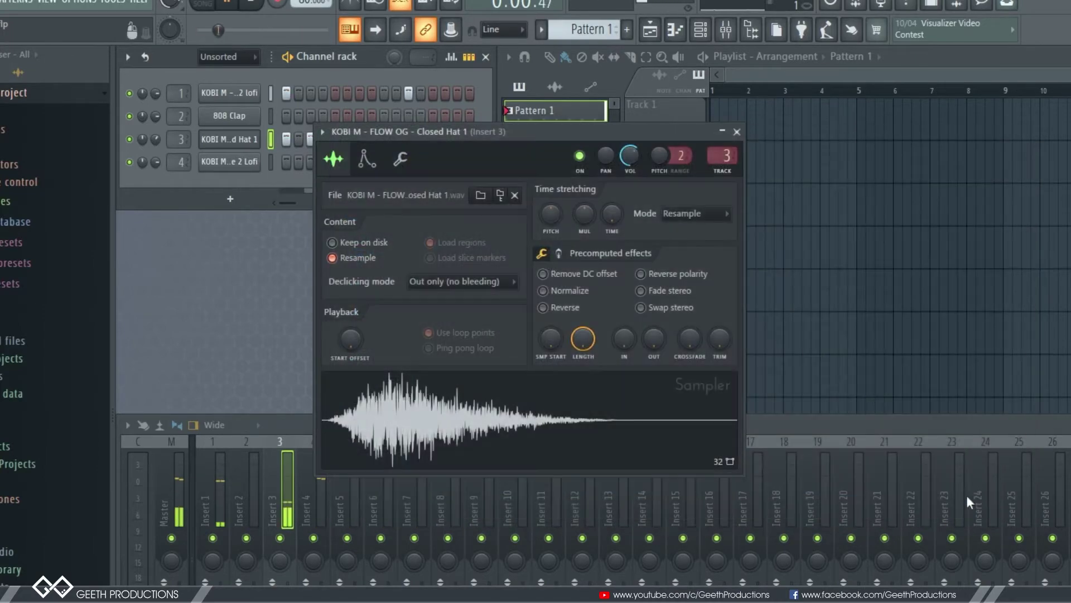
{"action": "left_click", "coordinate": [734, 133]}
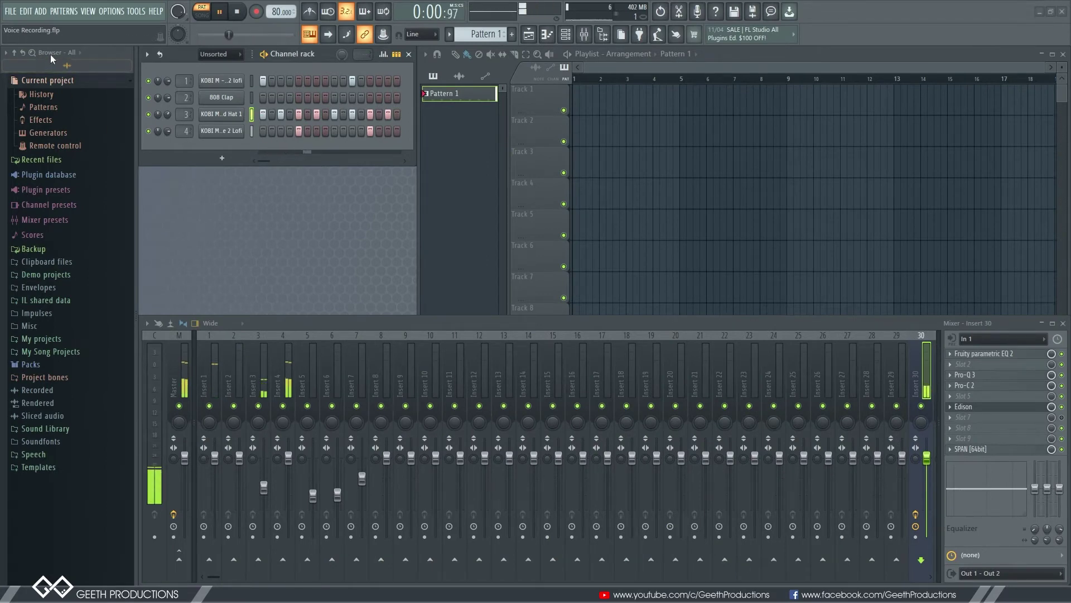
- Try to add an extra search folder for the browser in the file settings
{"action": "left_click", "coordinate": [6, 53]}
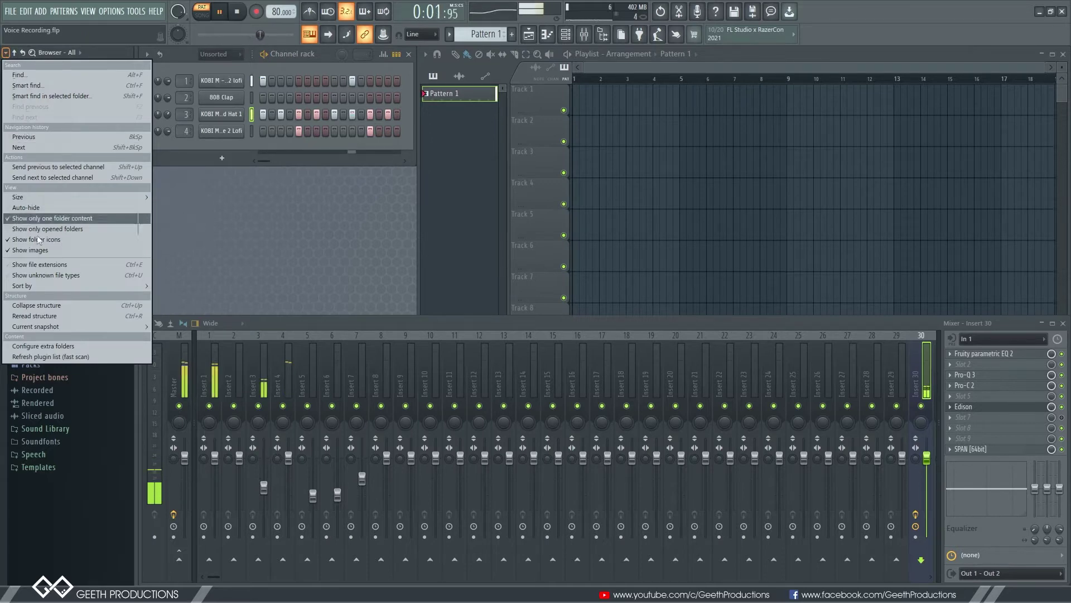
{"action": "left_click", "coordinate": [68, 345]}
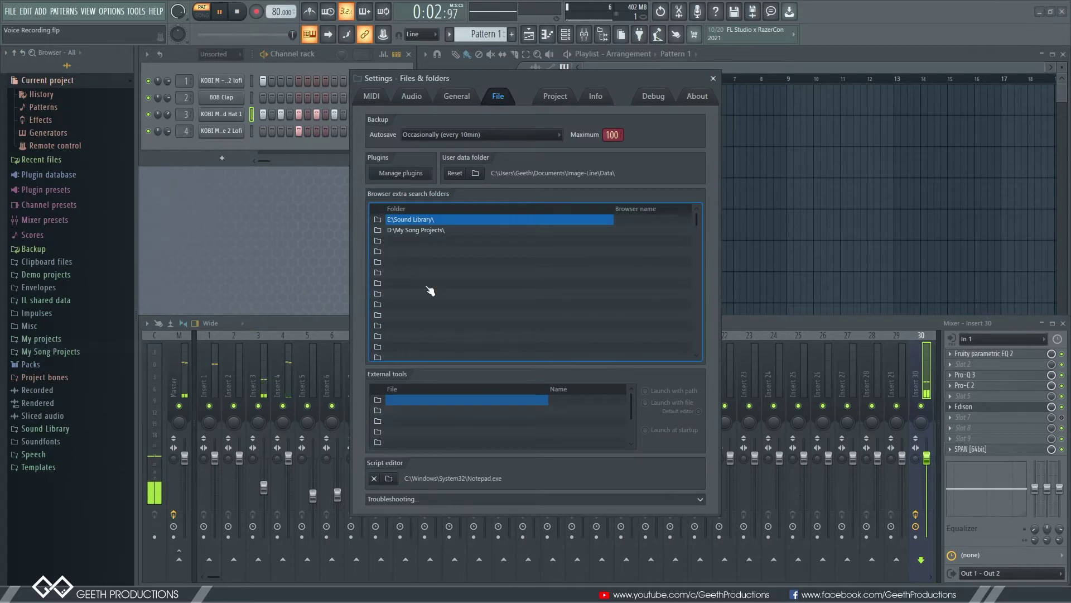
{"action": "left_click", "coordinate": [378, 241]}
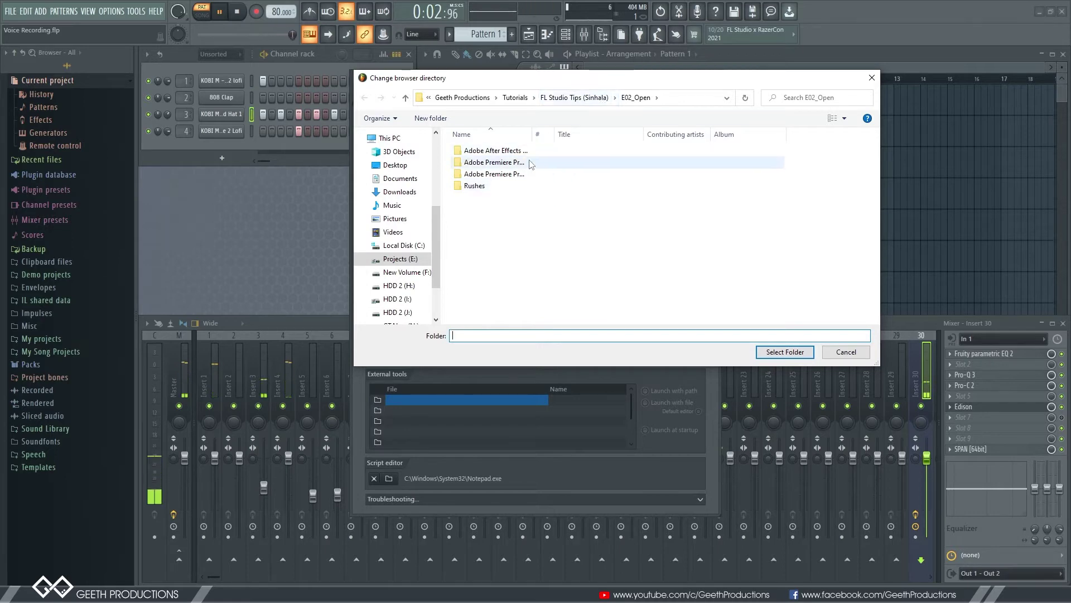
{"action": "left_click", "coordinate": [781, 352]}
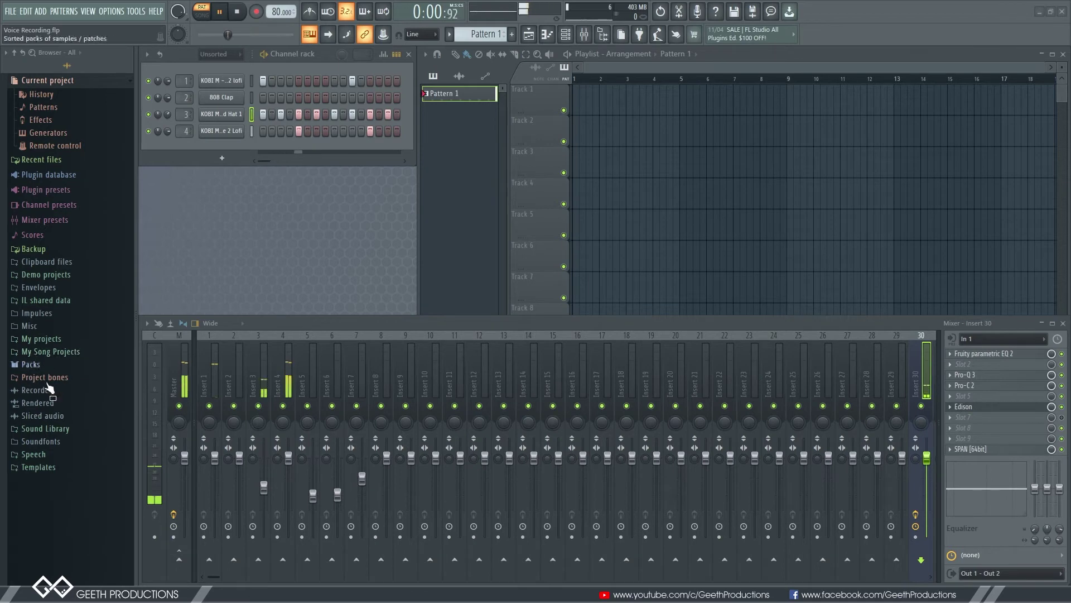
- Browse the Sound Library samples to the Kicks folder within the KOBI MCCOULL - FLOW ORIGINS drum one shots
{"action": "left_click", "coordinate": [62, 430]}
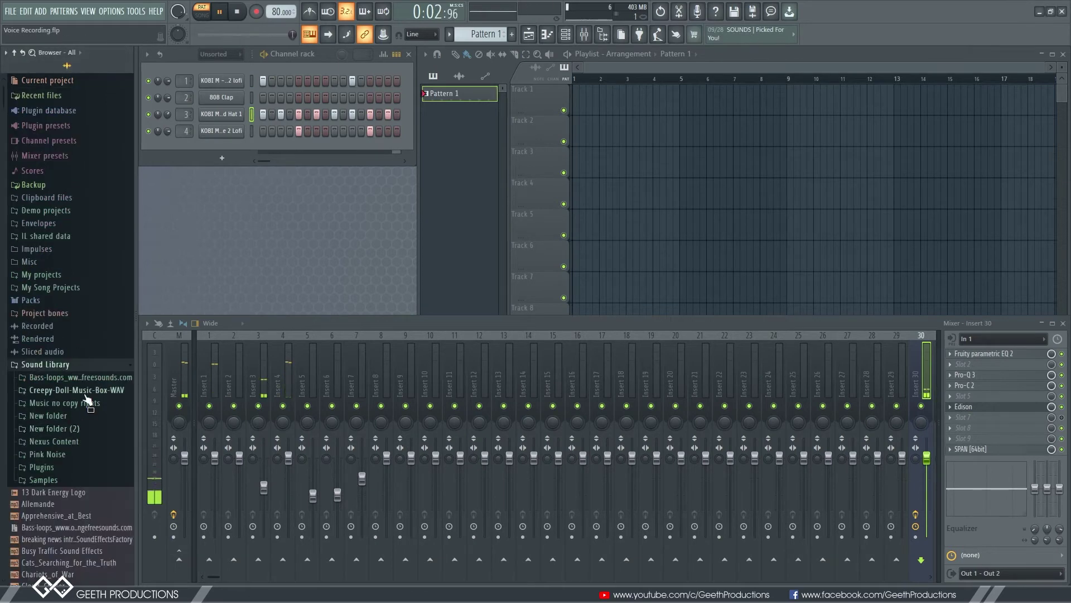
{"action": "scroll", "coordinate": [70, 468], "scroll_direction": "down", "scroll_amount": 8}
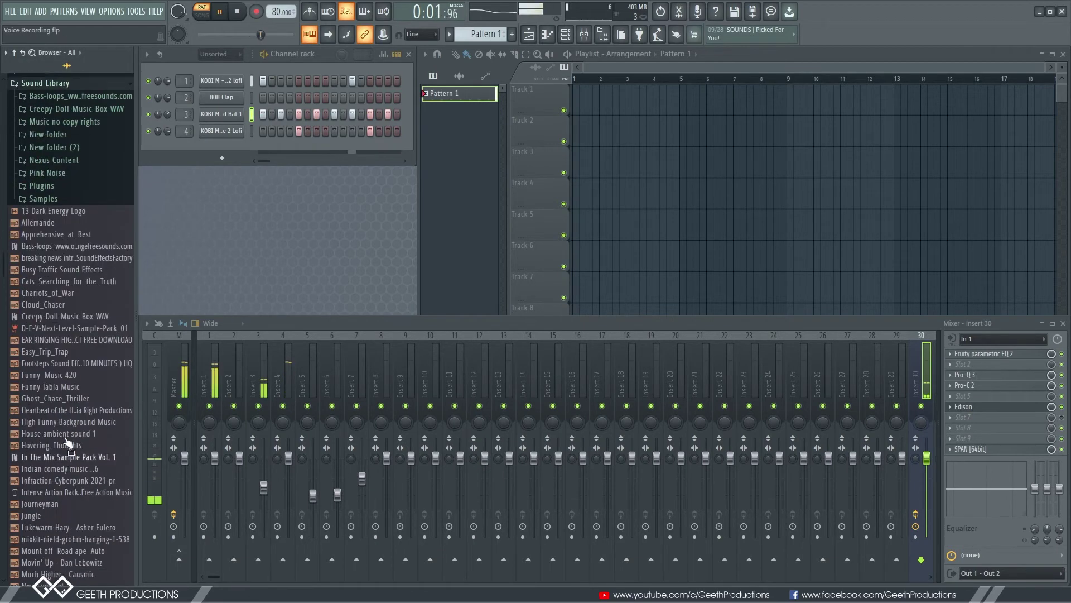
{"action": "left_click", "coordinate": [43, 199]}
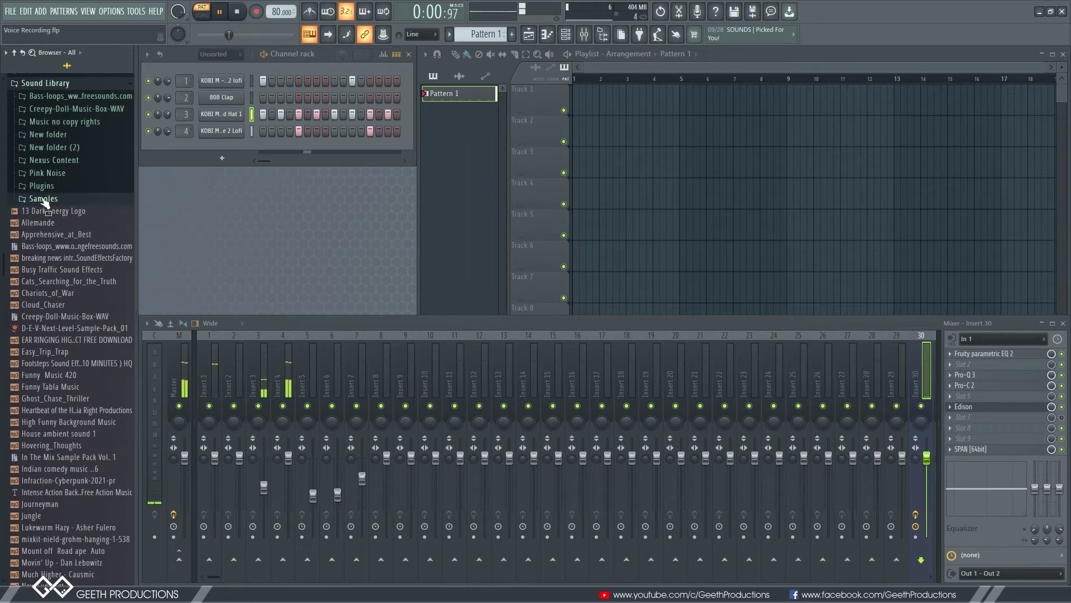
{"action": "left_click", "coordinate": [54, 343]}
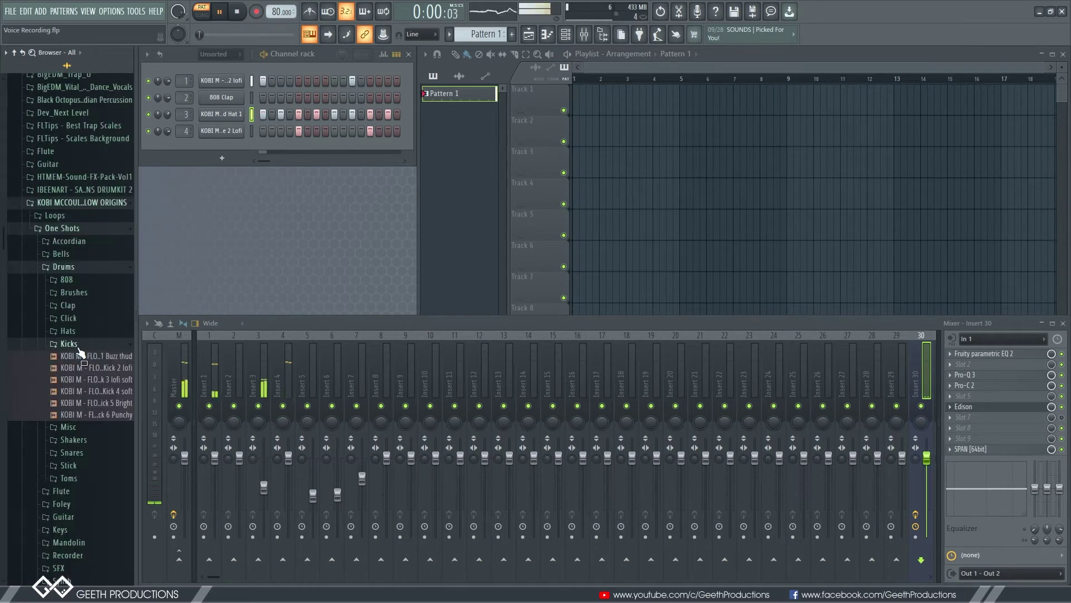
- Preview the kick samples 1 to 5 in the Kicks folder, from Buzz thud to Bright
{"action": "left_click", "coordinate": [95, 355]}
{"action": "left_click", "coordinate": [101, 368]}
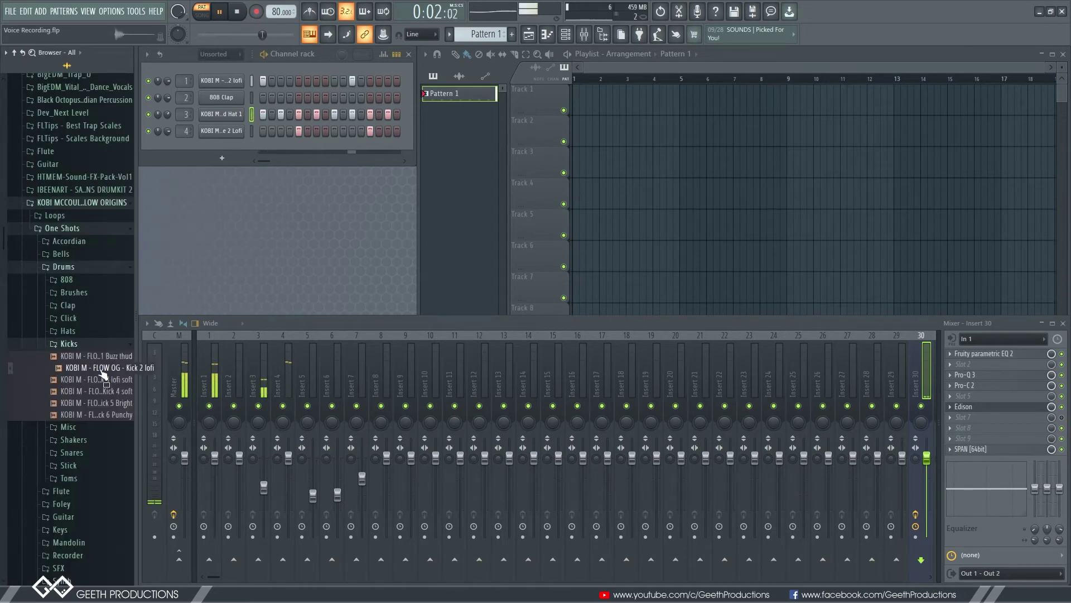
{"action": "left_click", "coordinate": [102, 380]}
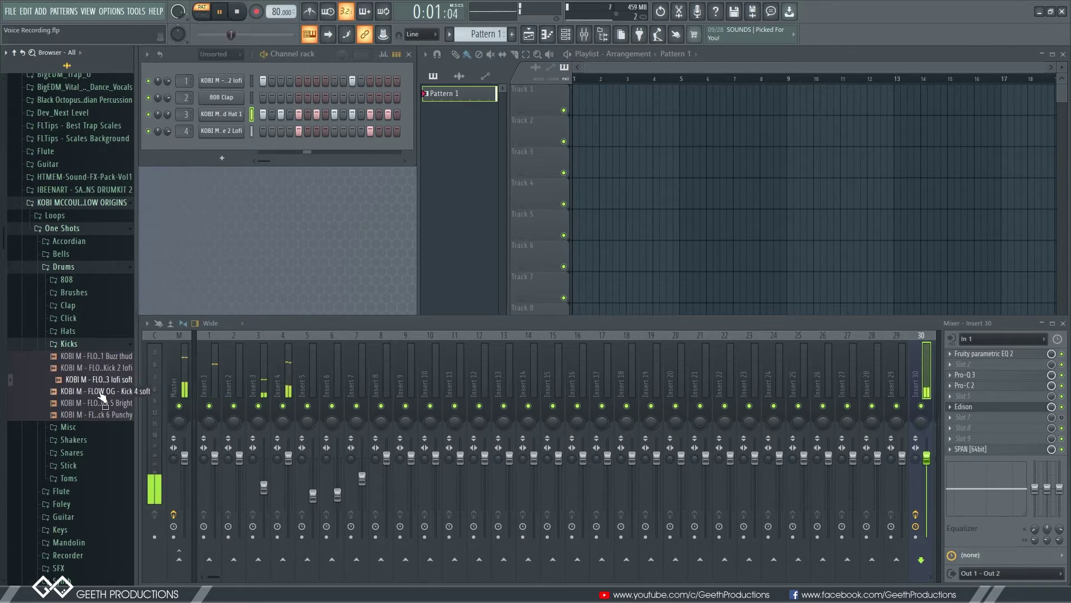
{"action": "left_click", "coordinate": [106, 391]}
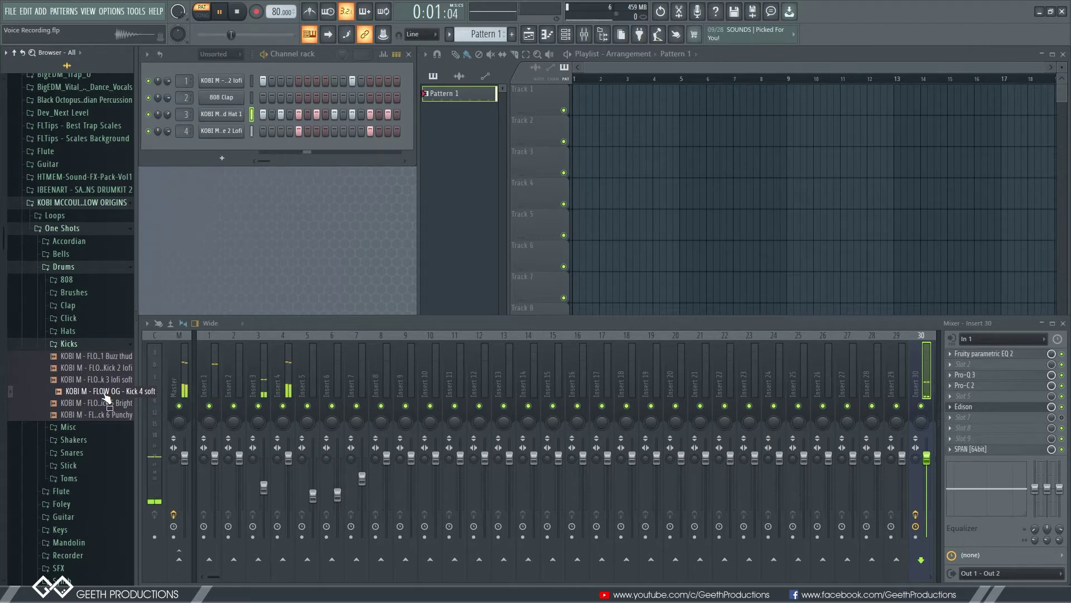
{"action": "left_click", "coordinate": [104, 403]}
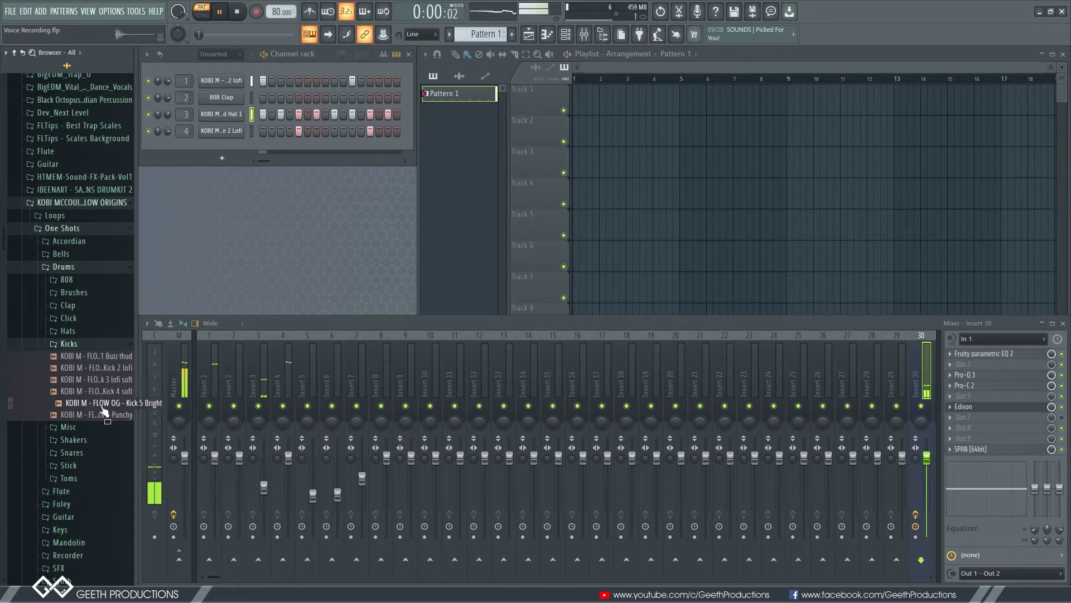
- Try Kick 4 soft and Kick 3 lofi soft as the first channel's sample and return it to Kick 2 lofi
{"action": "left_click", "coordinate": [106, 391]}
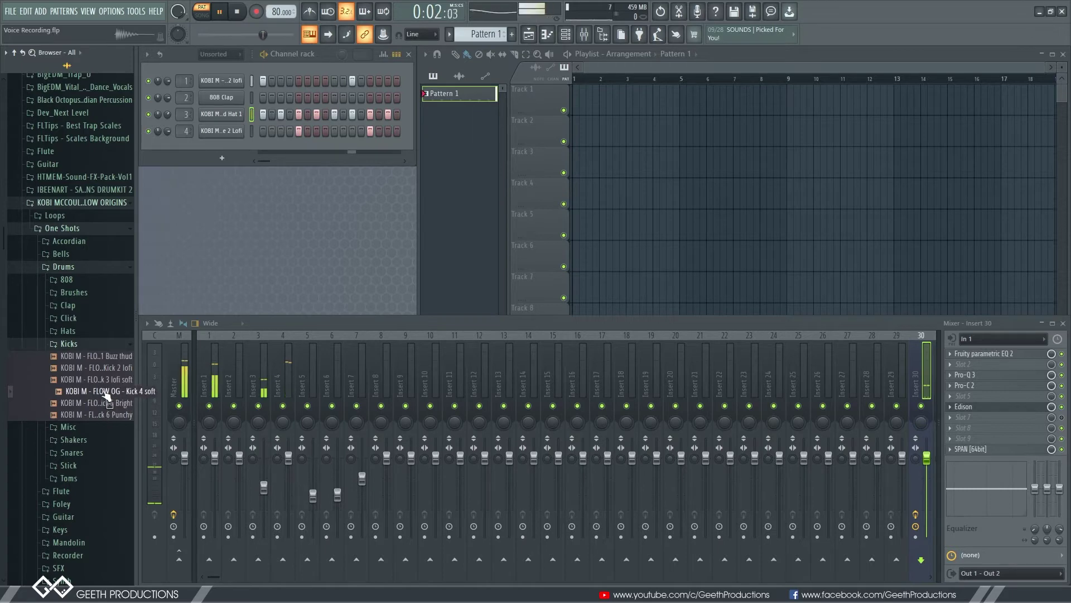
{"action": "left_click_drag", "start_coordinate": [104, 397], "coordinate": [228, 83]}
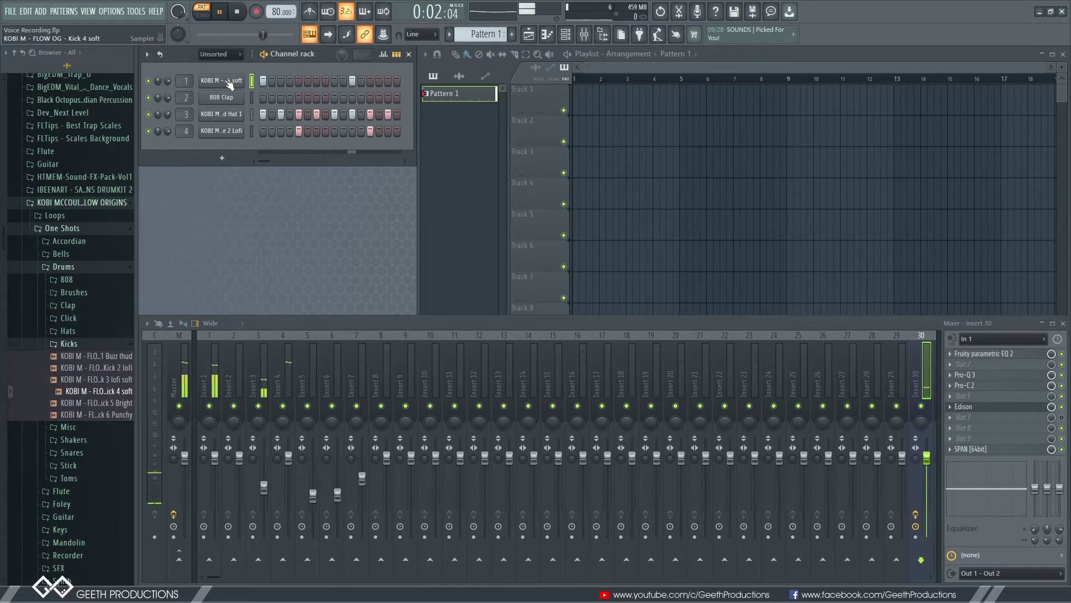
{"action": "left_click_drag", "start_coordinate": [100, 385], "coordinate": [224, 79]}
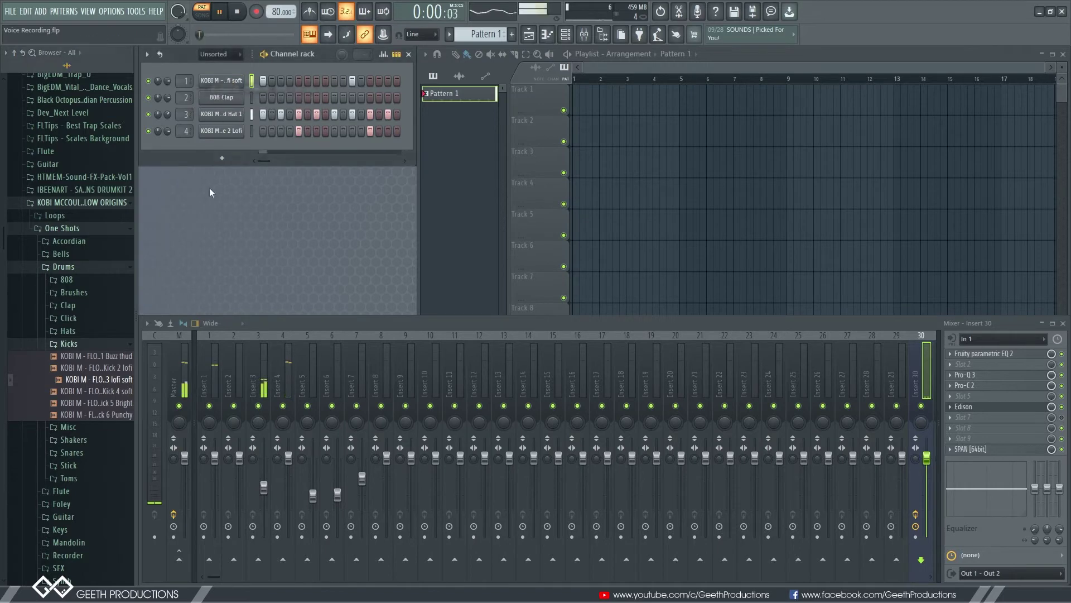
{"action": "left_click_drag", "start_coordinate": [98, 367], "coordinate": [231, 89]}
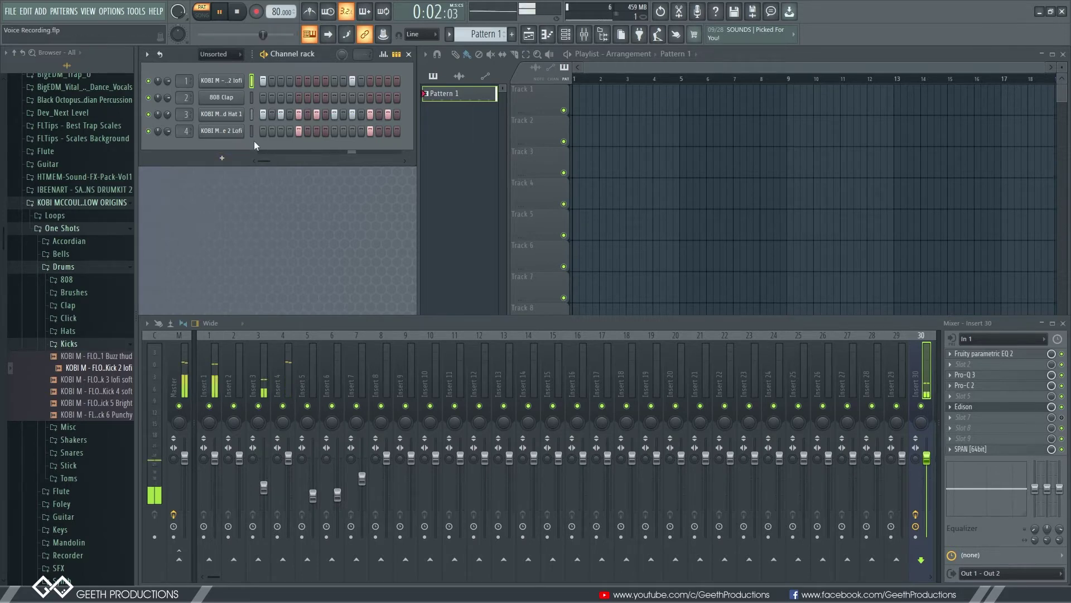
- Add the Clap 3 sample from the Clap folder as a new channel at the end of the channel rack
{"action": "left_click", "coordinate": [67, 305]}
{"action": "left_click_drag", "start_coordinate": [95, 341], "coordinate": [232, 145]}
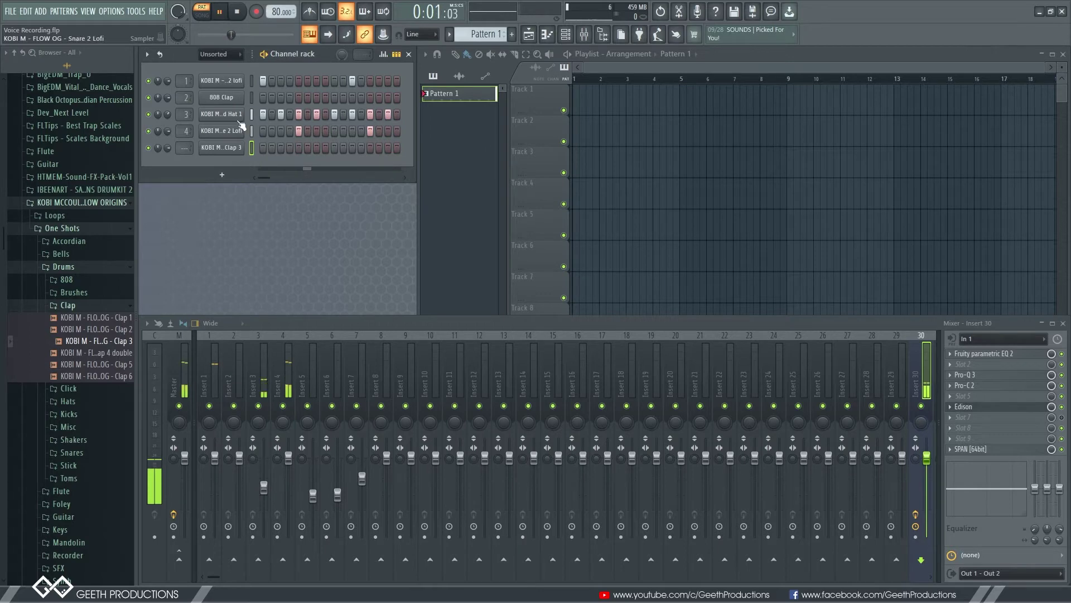
- Add an empty Sampler channel and load the Clap 5 sample from the Clap folder into it
{"action": "left_click", "coordinate": [223, 175]}
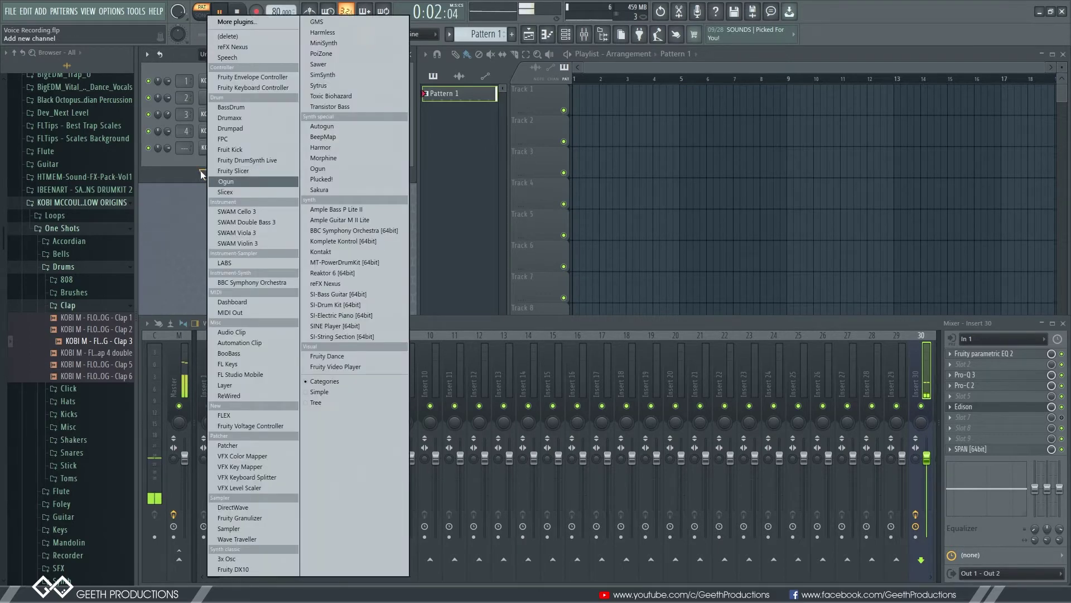
{"action": "left_click", "coordinate": [259, 527]}
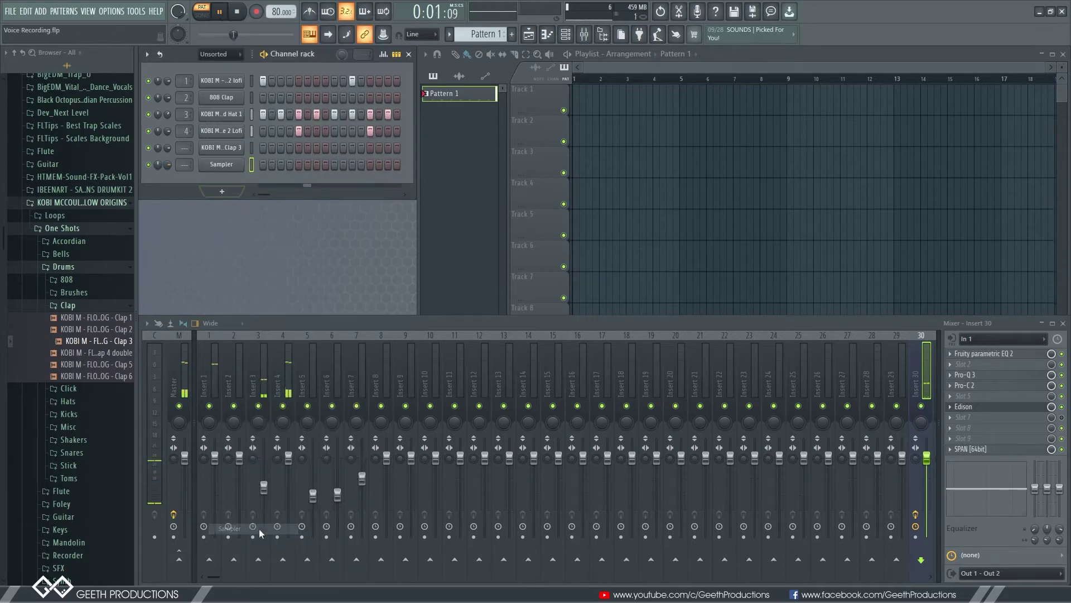
{"action": "left_click", "coordinate": [229, 166]}
{"action": "left_click_drag", "start_coordinate": [225, 127], "coordinate": [333, 138]}
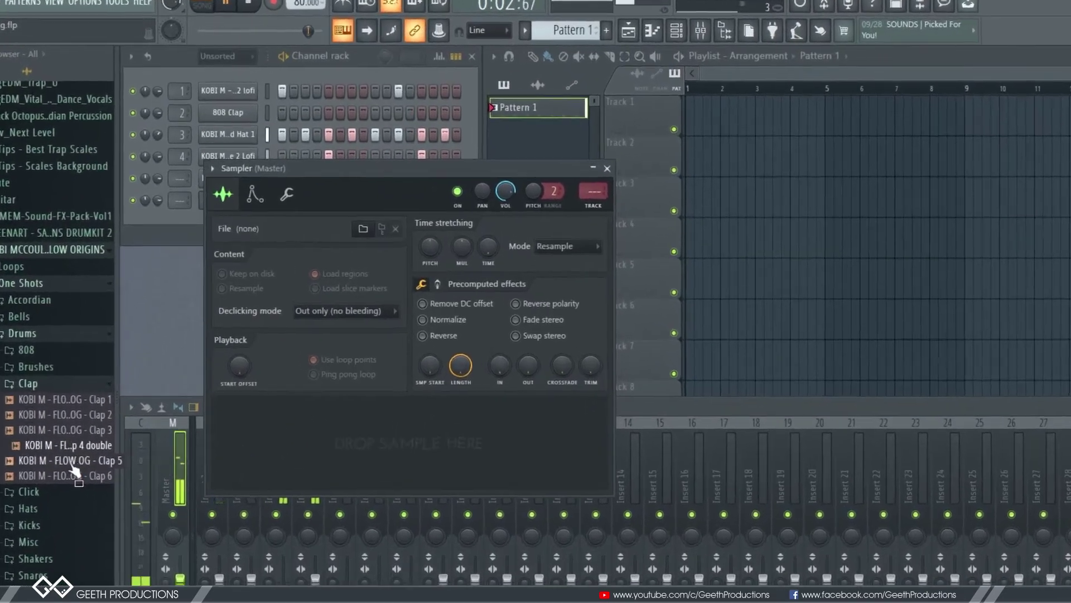
{"action": "left_click", "coordinate": [90, 366]}
{"action": "left_click_drag", "start_coordinate": [49, 488], "coordinate": [390, 467]}
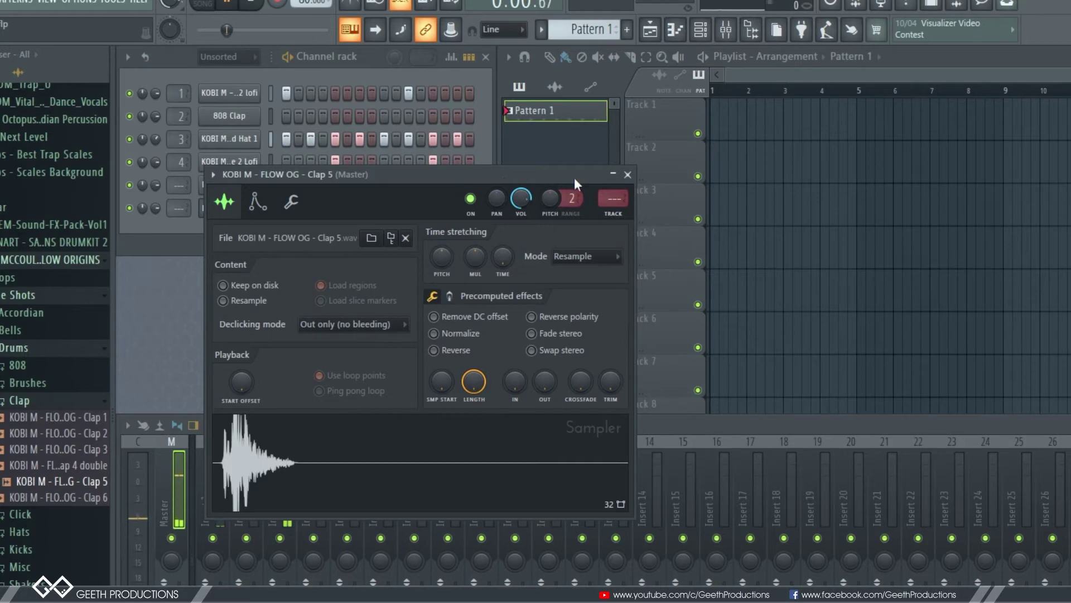
{"action": "left_click", "coordinate": [627, 175]}
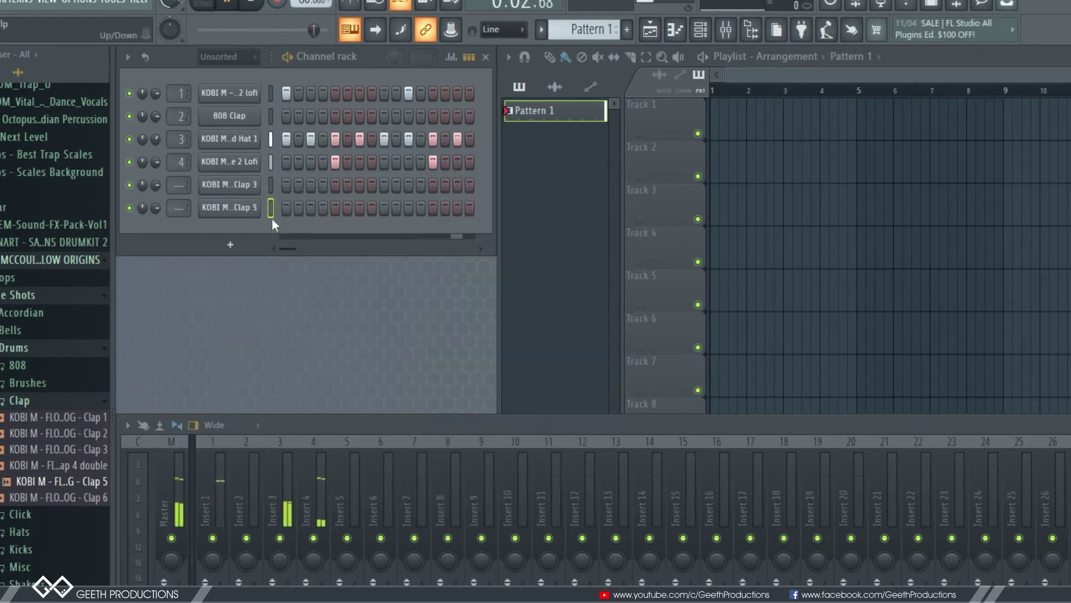
- Place Clap 3 hits on steps 5 and 13 and route the Clap 3 channel to mixer track 5
{"action": "left_click", "coordinate": [334, 184]}
{"action": "left_click", "coordinate": [433, 184]}
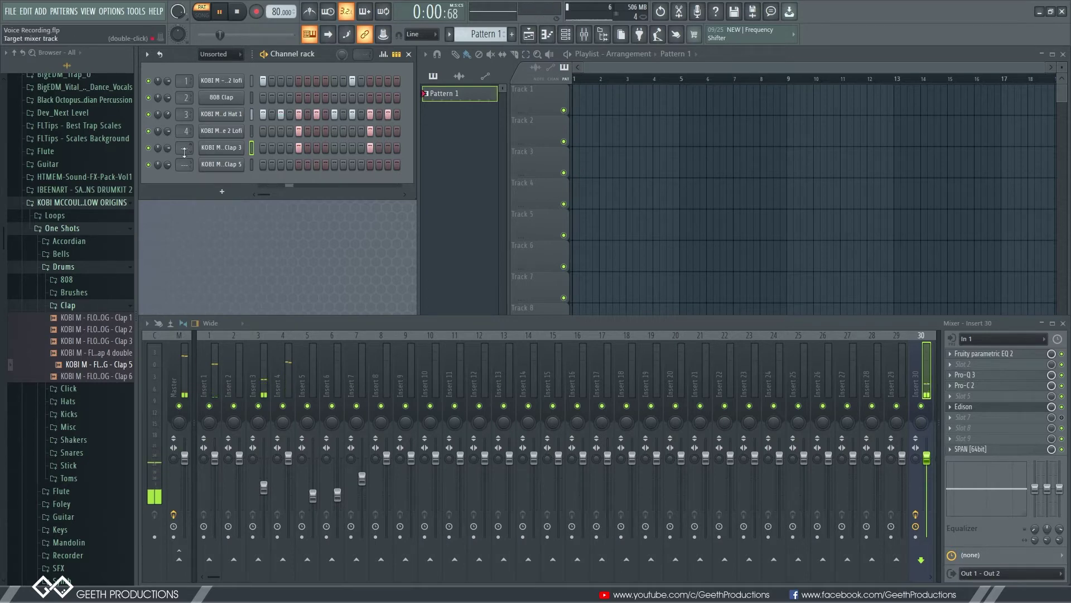
{"action": "scroll", "coordinate": [186, 147], "scroll_direction": "up", "scroll_amount": 3}
{"action": "scroll", "coordinate": [186, 147], "scroll_direction": "up", "scroll_amount": 3}
{"action": "scroll", "coordinate": [186, 148], "scroll_direction": "down", "scroll_amount": 1}
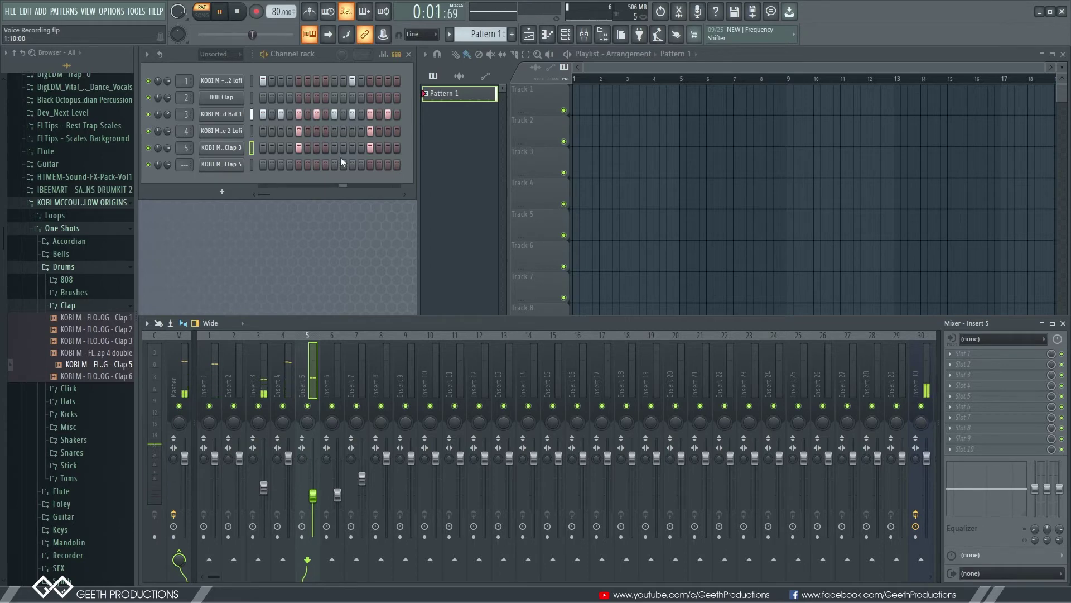
- Paint Pattern 1 clips across bars 1 to 4 on Track 1 of the playlist
{"action": "left_click", "coordinate": [748, 52]}
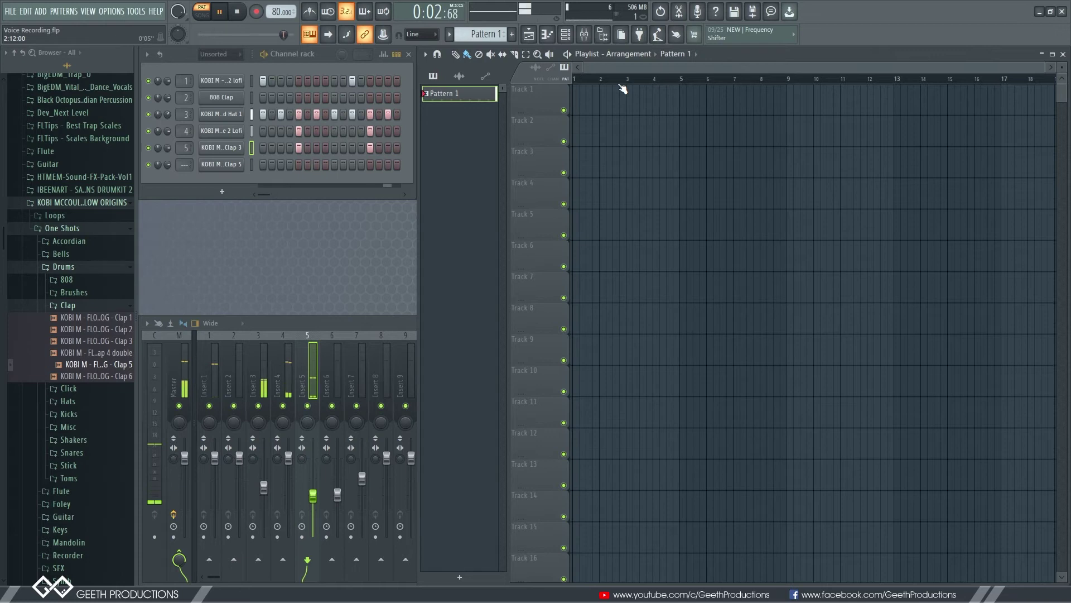
{"action": "left_click_drag", "start_coordinate": [579, 106], "coordinate": [655, 106]}
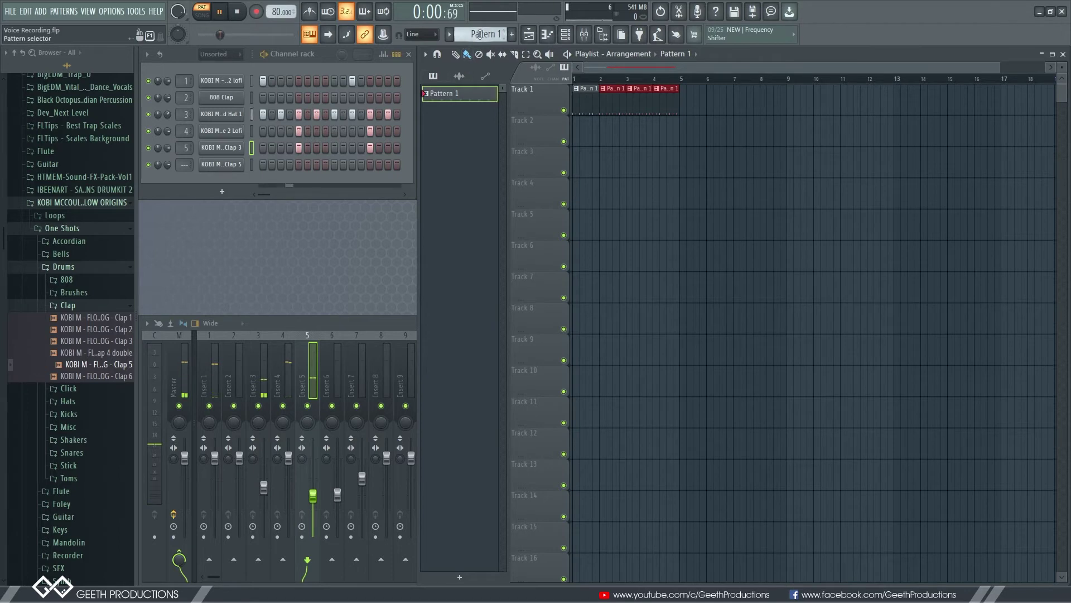
- Scroll the active pattern selection through the empty patterns and return to Pattern 1
{"action": "scroll", "coordinate": [480, 35], "scroll_direction": "down", "scroll_amount": 1}
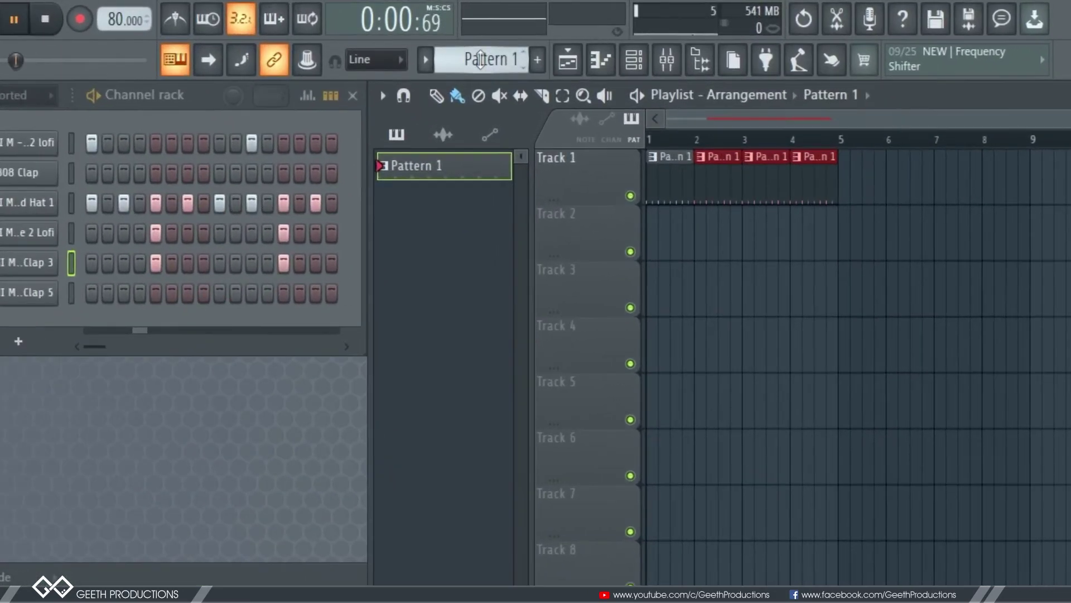
{"action": "scroll", "coordinate": [481, 35], "scroll_direction": "down", "scroll_amount": 3}
{"action": "scroll", "coordinate": [480, 59], "scroll_direction": "down", "scroll_amount": 2}
{"action": "scroll", "coordinate": [480, 59], "scroll_direction": "up", "scroll_amount": 4}
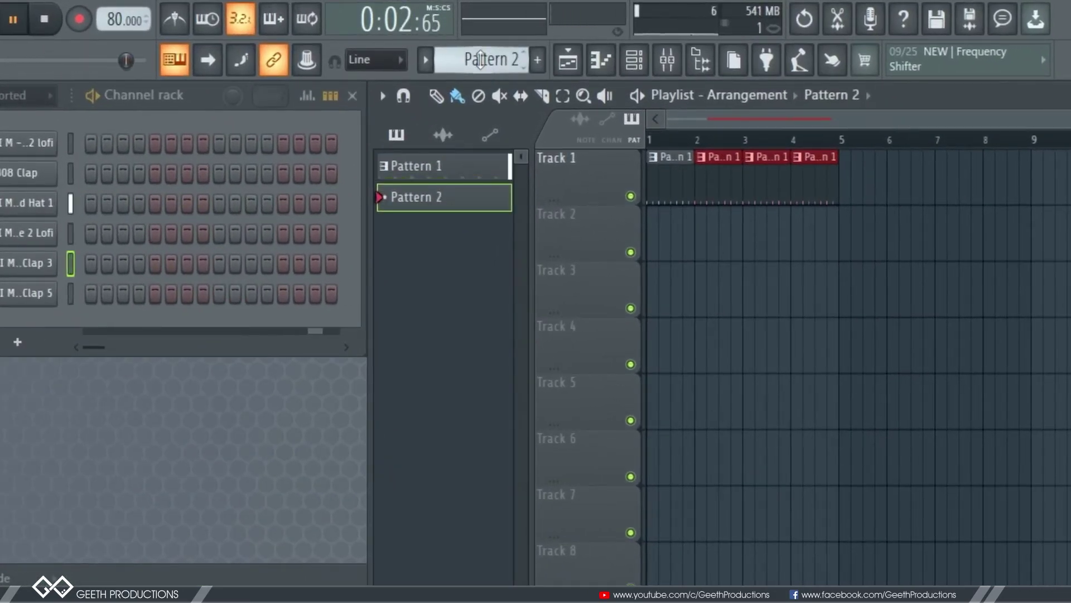
{"action": "scroll", "coordinate": [480, 59], "scroll_direction": "up", "scroll_amount": 1}
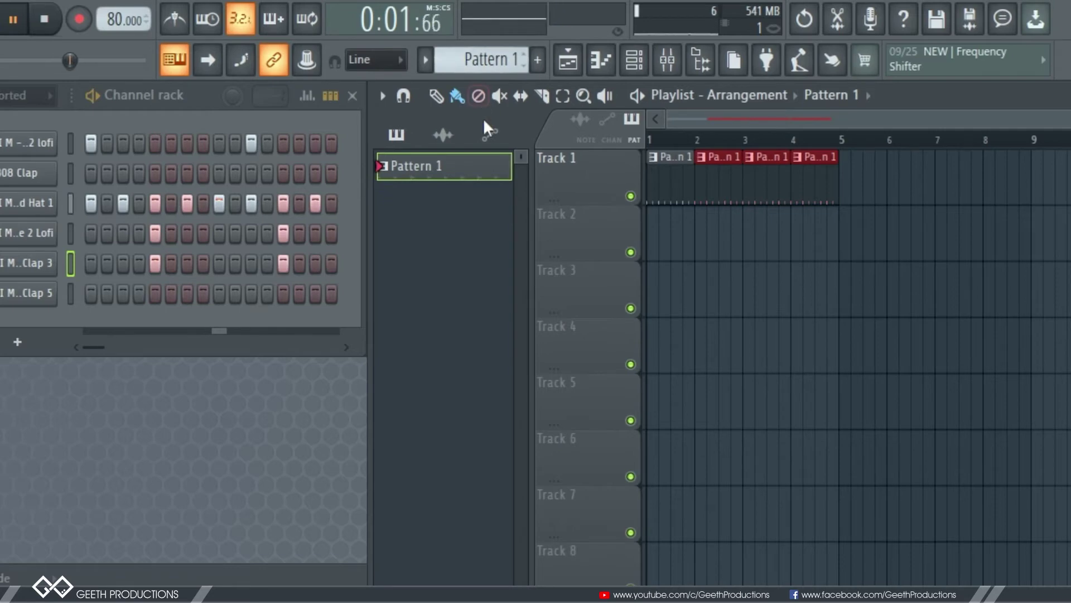
- Create a new pattern named Drums2
{"action": "left_click", "coordinate": [539, 60]}
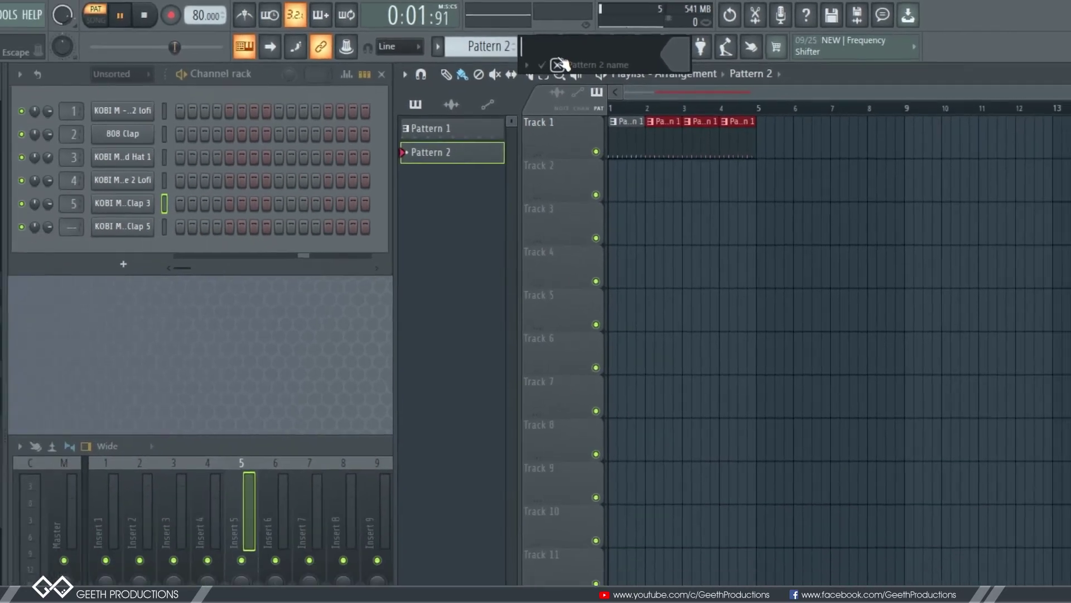
{"action": "type", "text": "Drums2"}
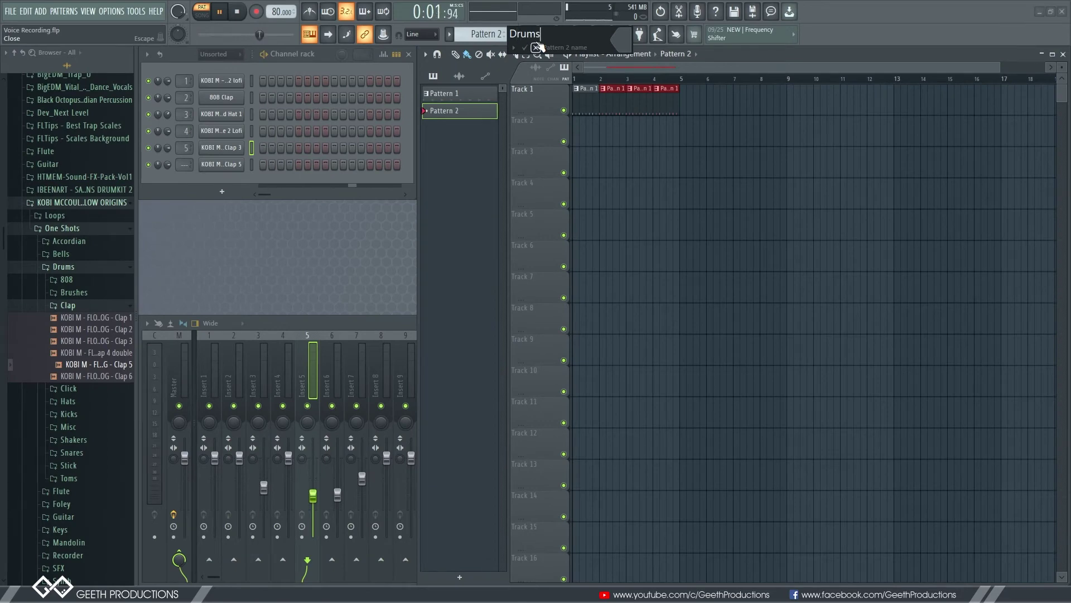
{"action": "left_click", "coordinate": [538, 47]}
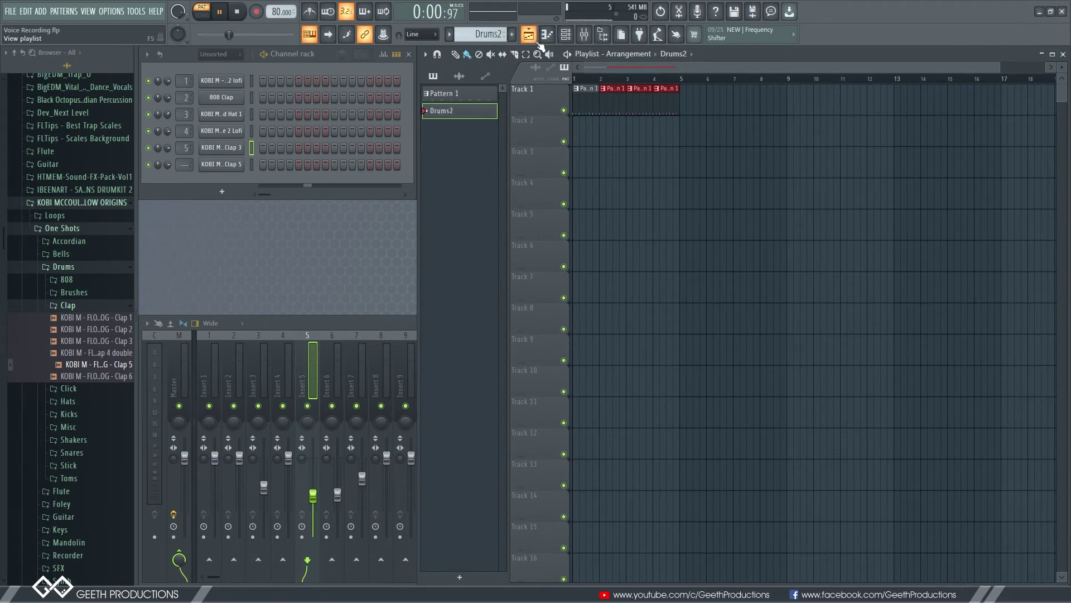
- Program the Drums2 pattern with kicks on steps 1, 11 and 12 and snares on steps 5 and 13
{"action": "left_click", "coordinate": [263, 81]}
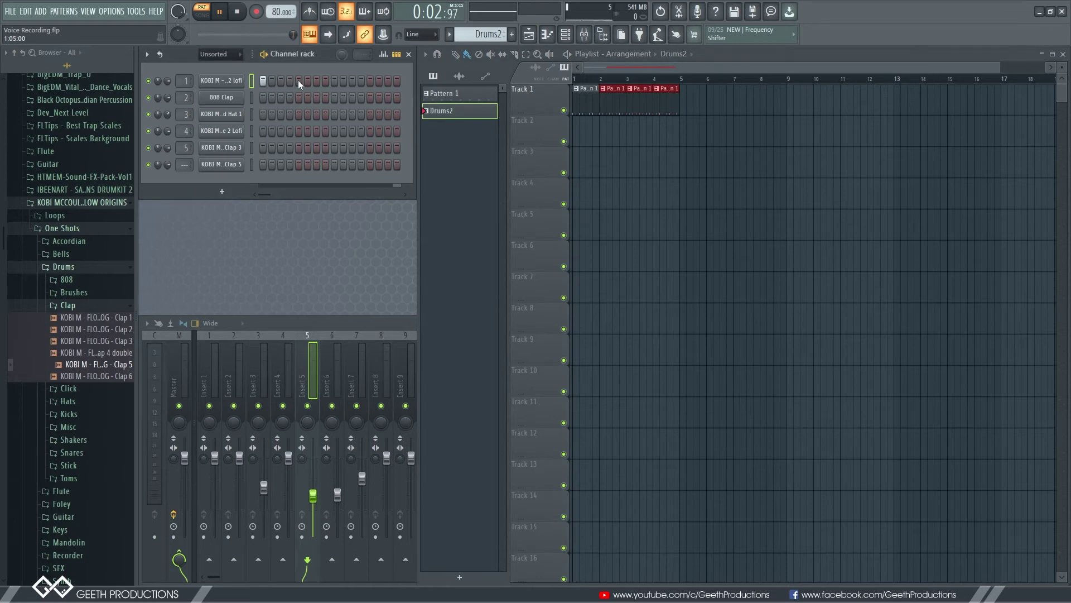
{"action": "left_click", "coordinate": [352, 81]}
{"action": "left_click", "coordinate": [361, 81]}
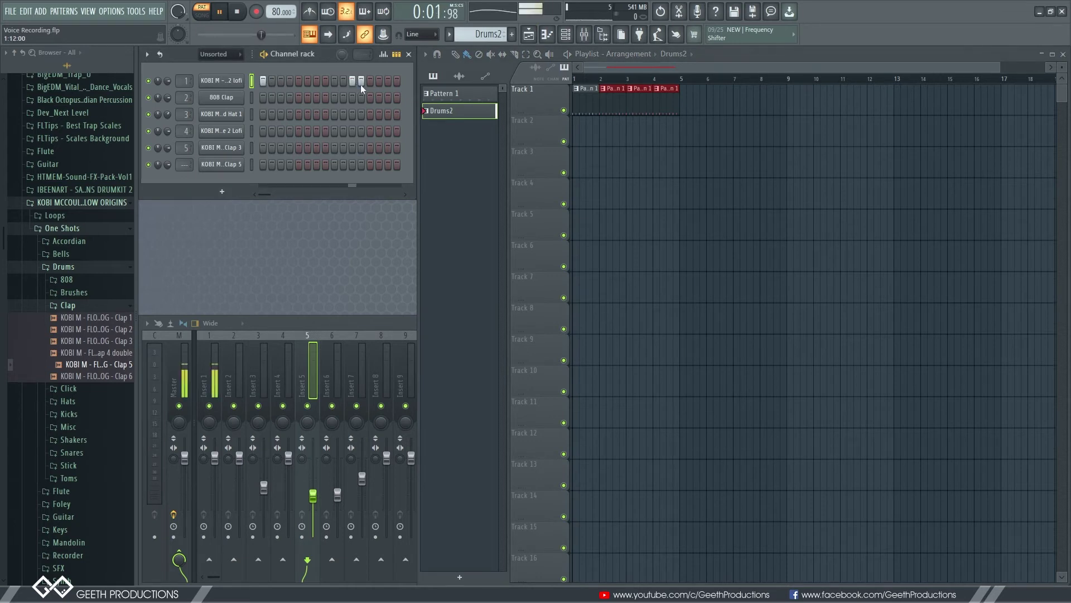
{"action": "left_click", "coordinate": [299, 131]}
{"action": "left_click", "coordinate": [370, 131]}
- Fill every other step of the Closed Hat 1 channel, from step 1 to step 15, in the Drums2 pattern
{"action": "left_click", "coordinate": [263, 113]}
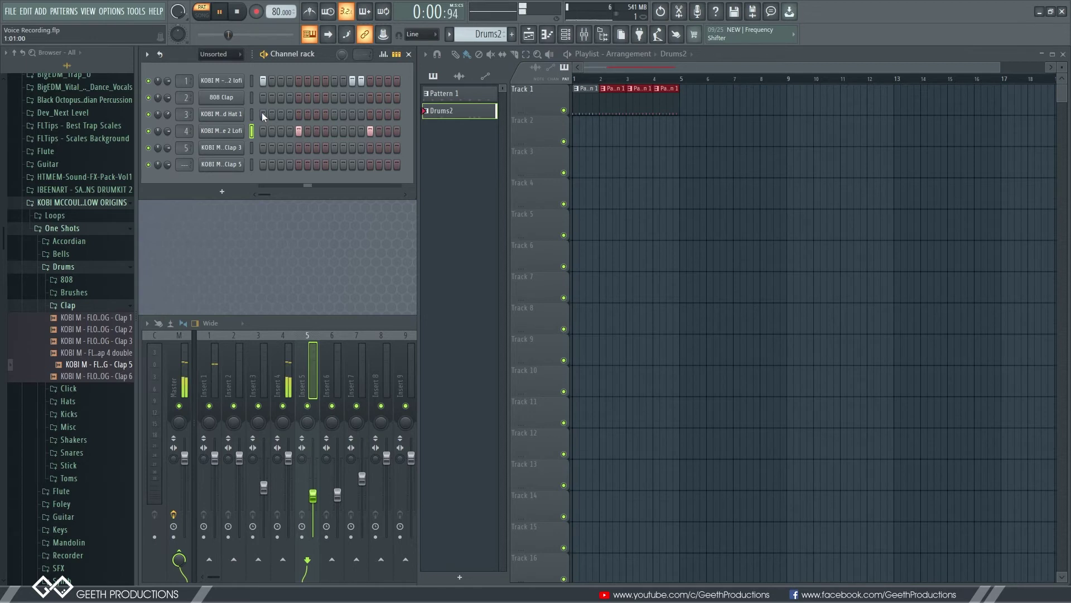
{"action": "left_click", "coordinate": [299, 114]}
{"action": "left_click", "coordinate": [370, 114]}
{"action": "left_click", "coordinate": [280, 114]}
{"action": "left_click", "coordinate": [317, 113]}
{"action": "left_click", "coordinate": [352, 114]}
{"action": "left_click", "coordinate": [388, 114]}
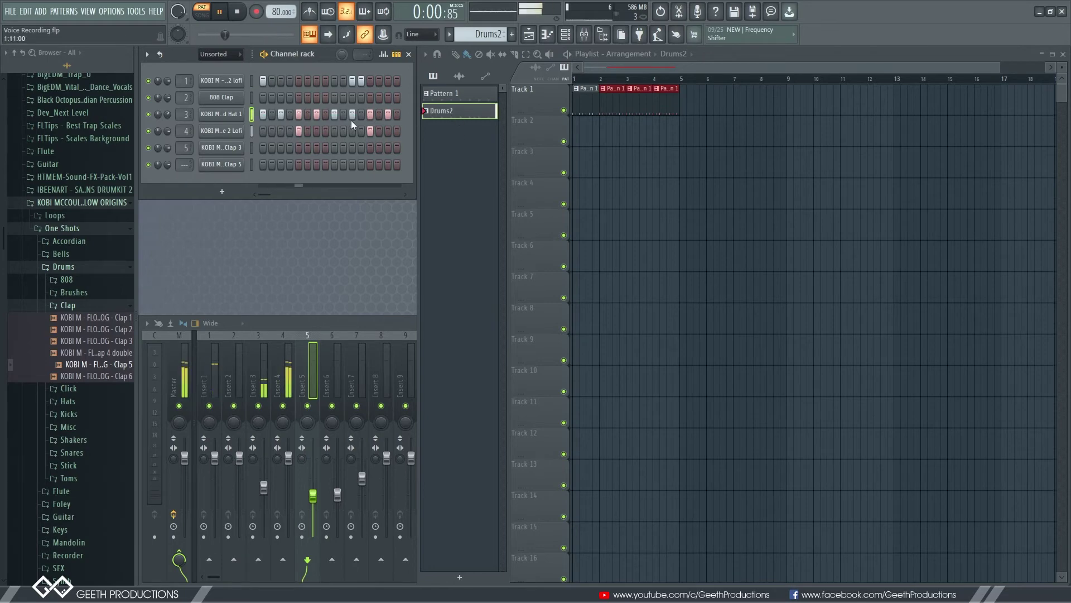
- Place Drums2 clips across bars 5 to 8 on Track 2 and switch playback to song mode
{"action": "left_click", "coordinate": [468, 94]}
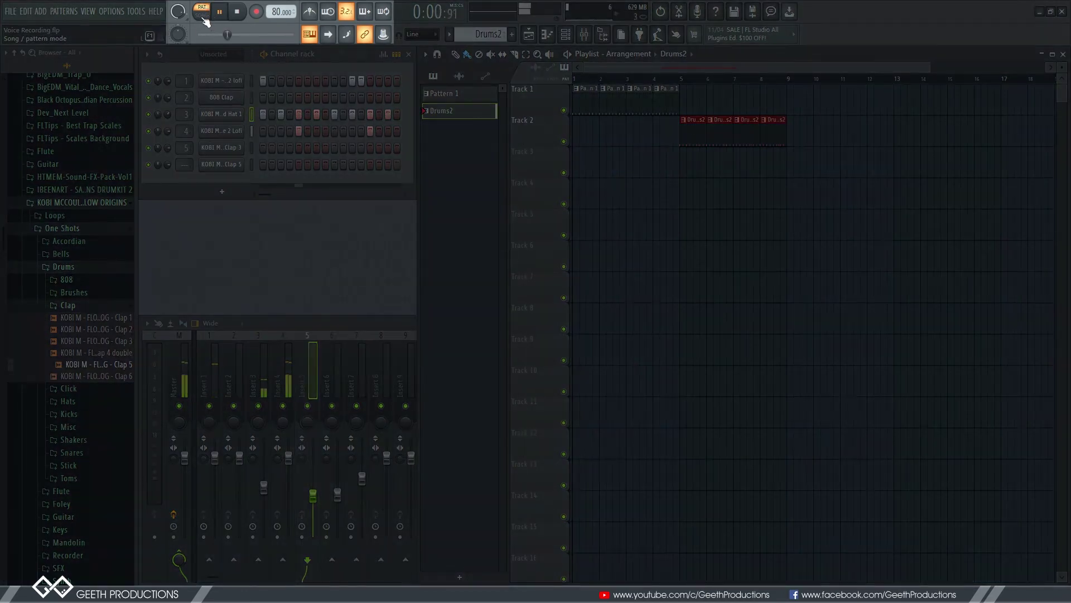
{"action": "left_click", "coordinate": [203, 17]}
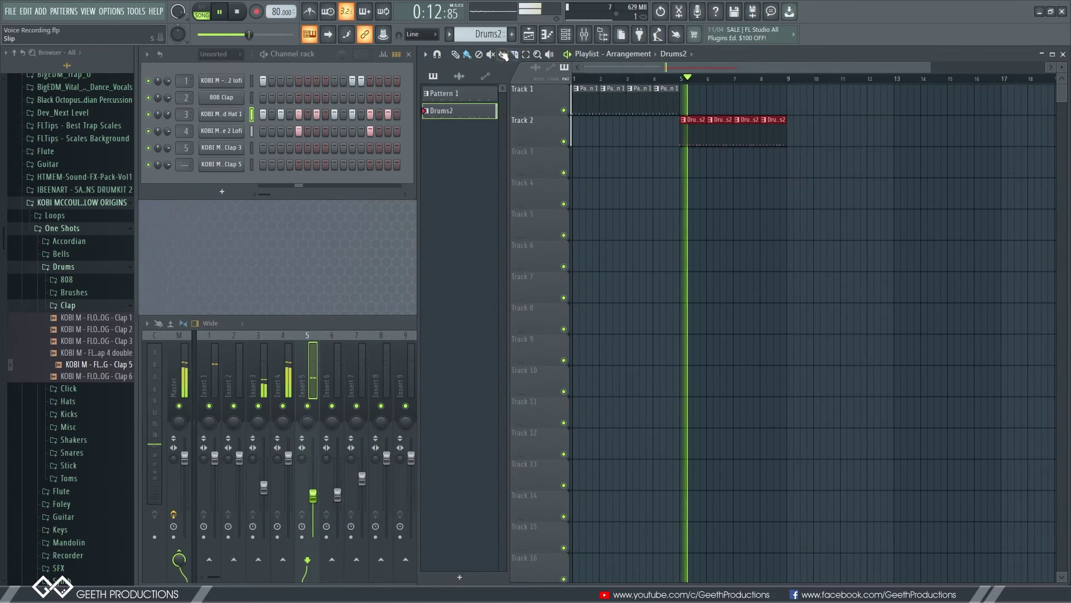
- Create a third, empty pattern and add a FLEX instrument channel to the channel rack
{"action": "key", "text": "F4"}
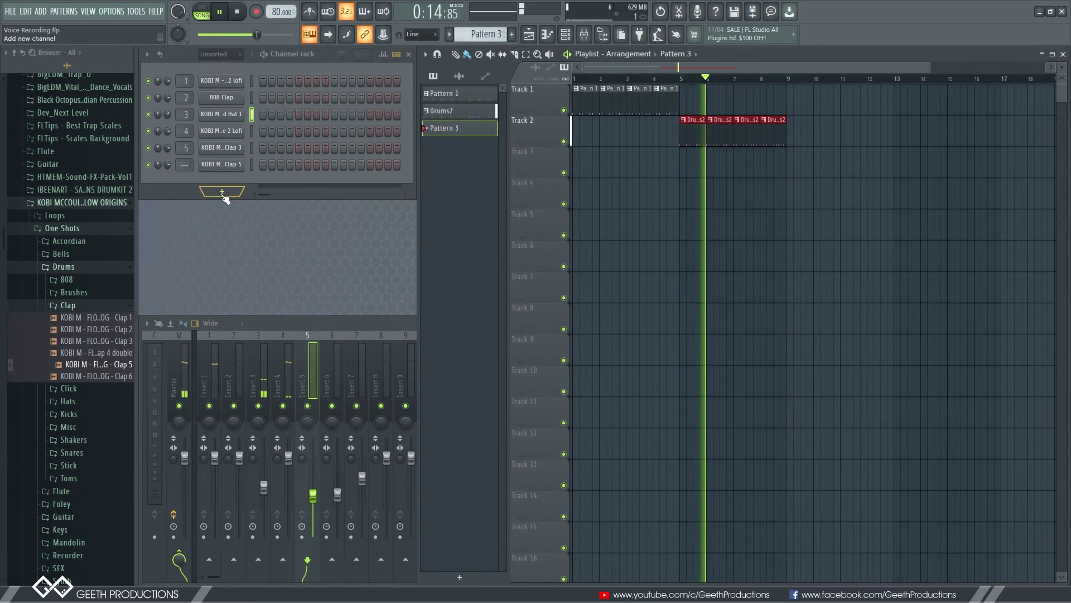
{"action": "left_click", "coordinate": [222, 192]}
{"action": "left_click", "coordinate": [206, 195]}
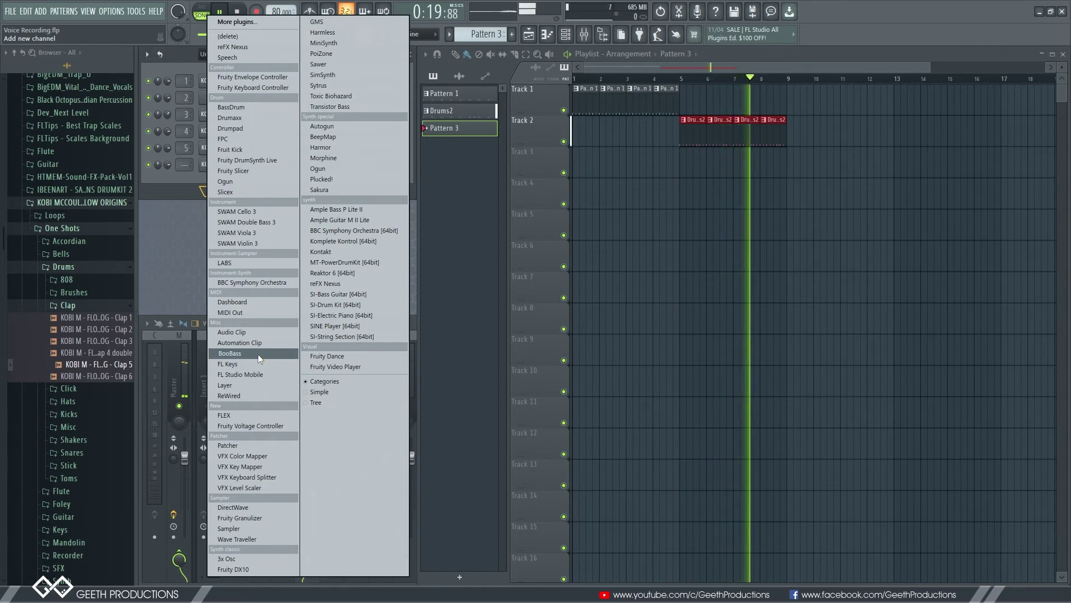
{"action": "left_click", "coordinate": [244, 417]}
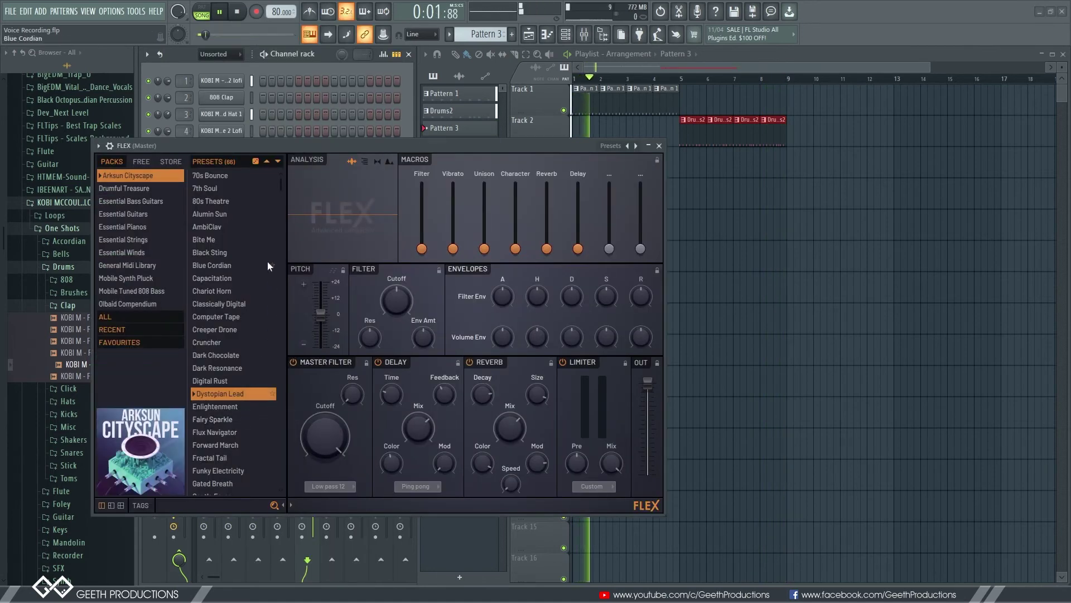
- Look through FLEX's Essential Pianos pack and load the Chill Guitar preset from Essential Guitars
{"action": "left_click", "coordinate": [131, 228]}
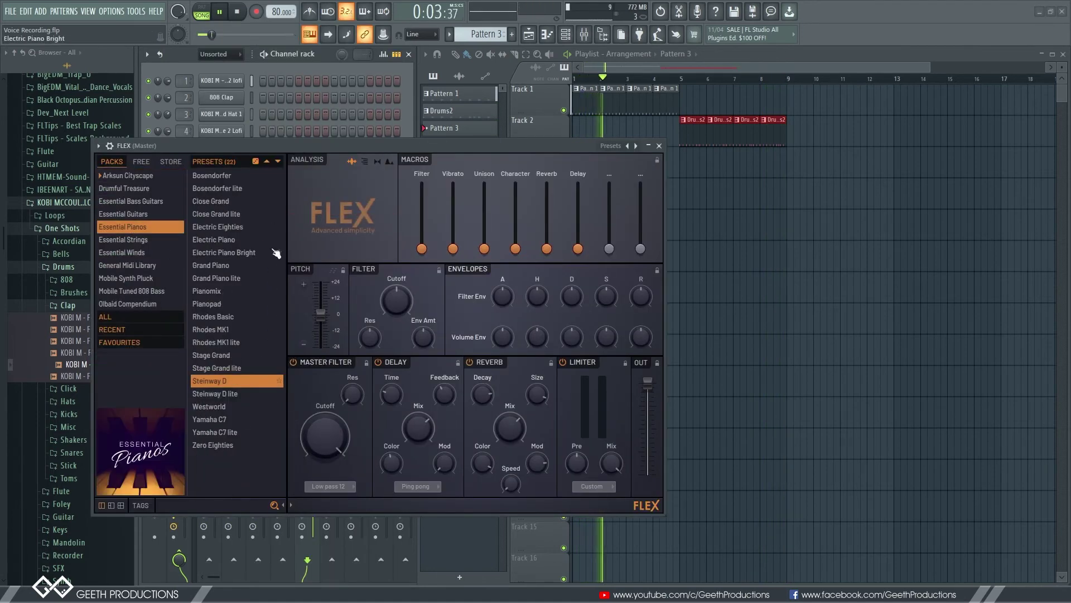
{"action": "left_click", "coordinate": [142, 216]}
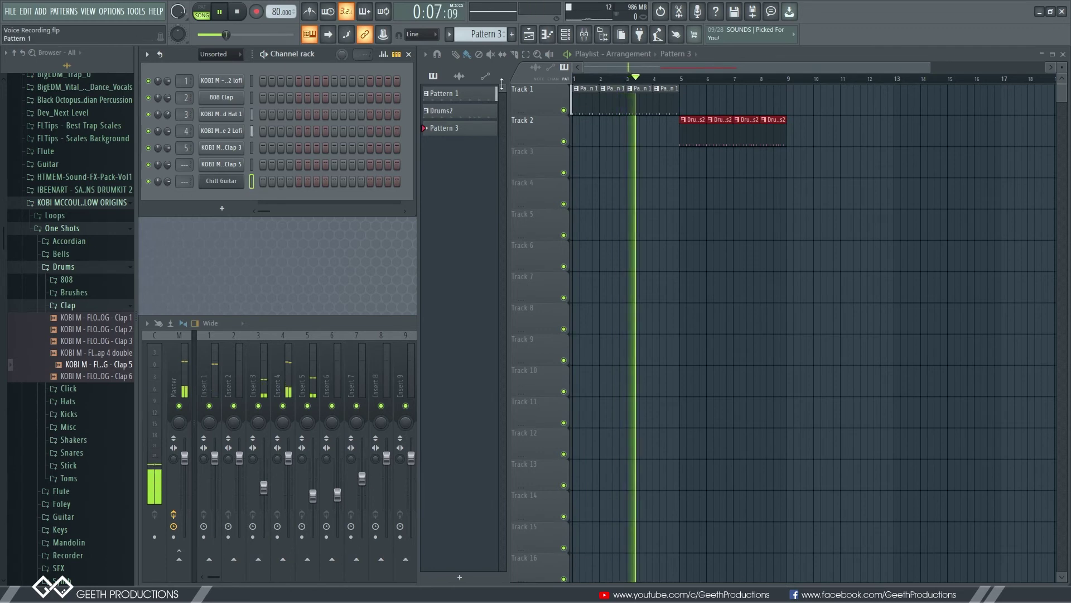
- Draw one-bar notes in the Chill Guitar piano roll: C5 in bar 1, F5 in bar 2 and G5 in bar 3
{"action": "left_click", "coordinate": [551, 36]}
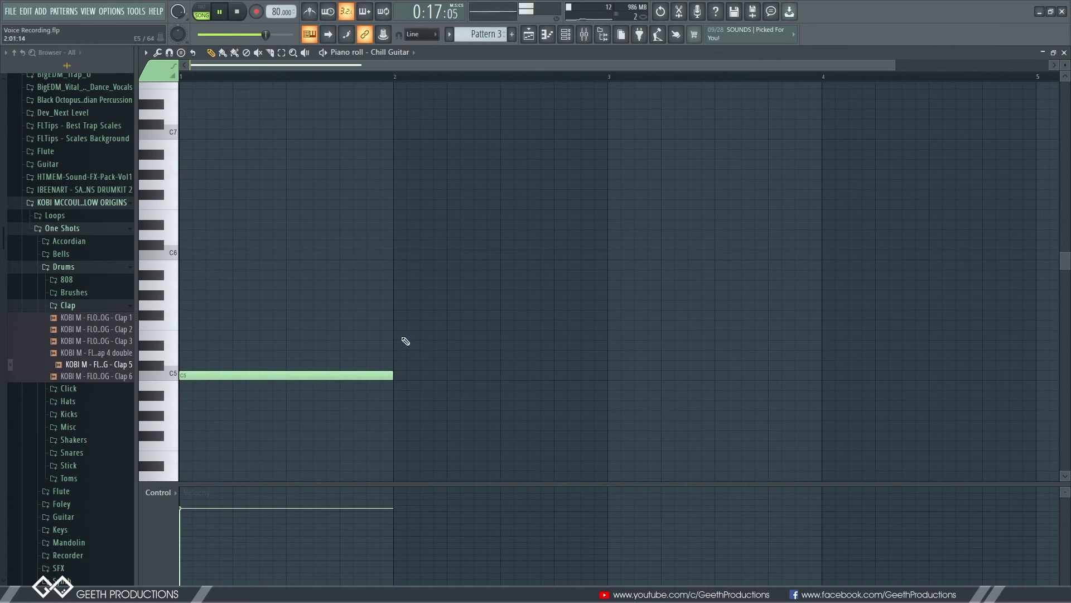
{"action": "left_click", "coordinate": [404, 335]}
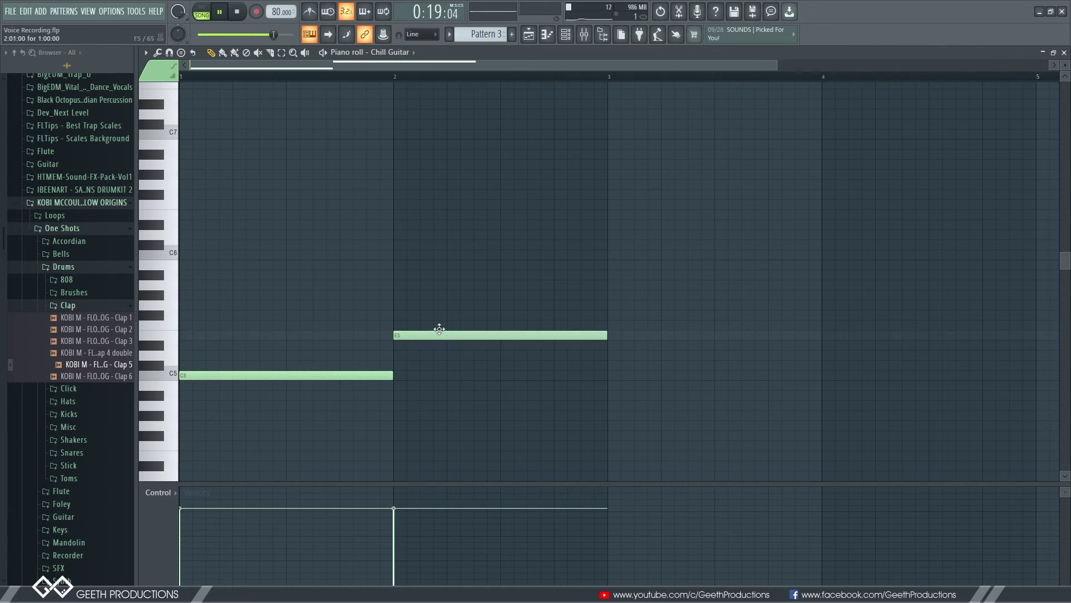
{"action": "left_click_drag", "start_coordinate": [439, 329], "coordinate": [439, 324]}
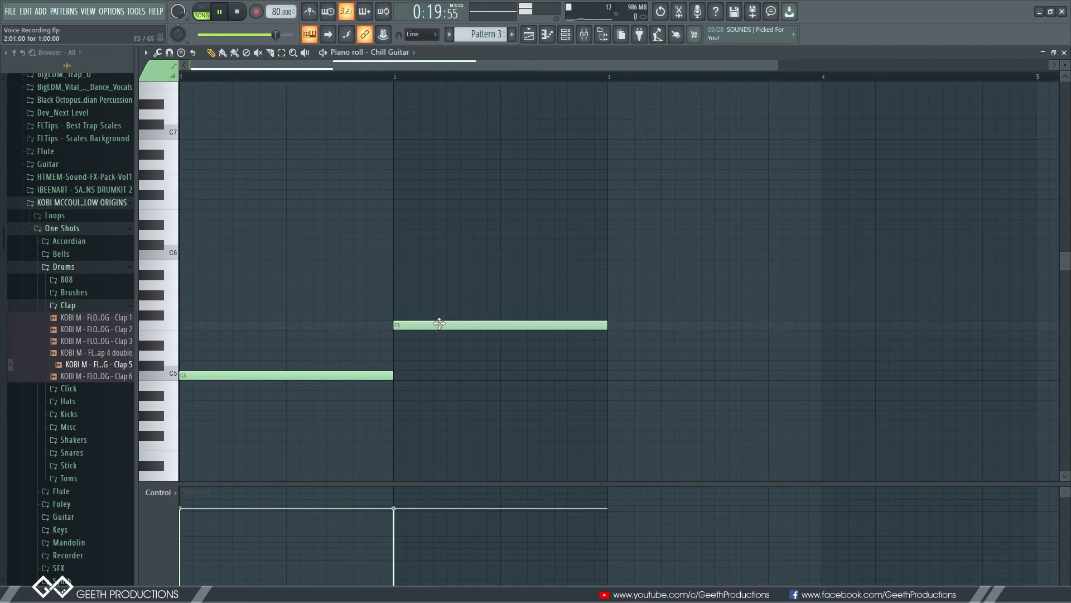
{"action": "left_click", "coordinate": [610, 296]}
{"action": "left_click_drag", "start_coordinate": [662, 294], "coordinate": [661, 306]}
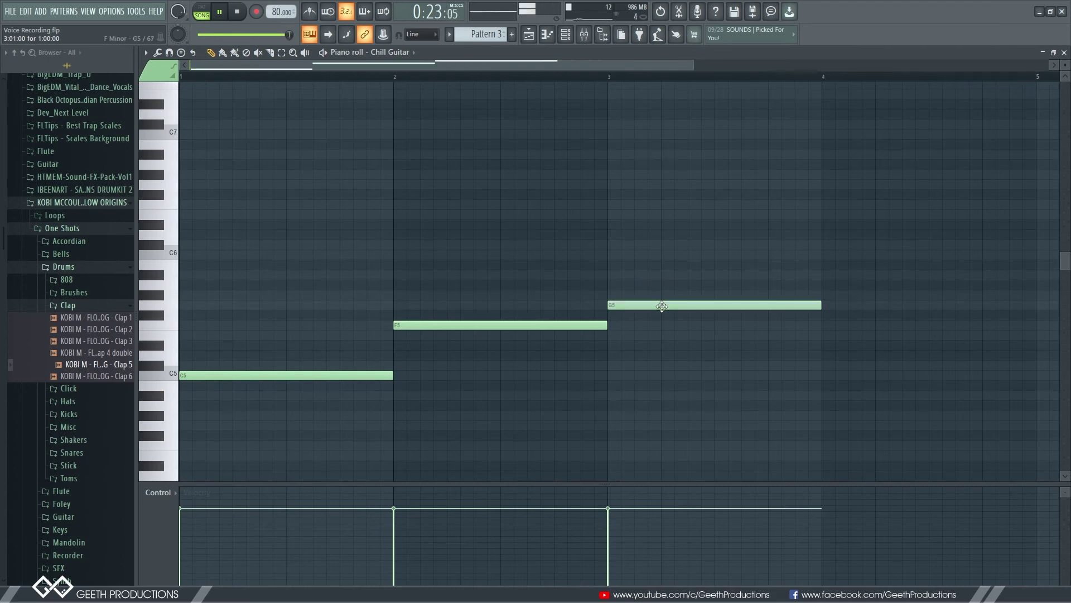
- Draw a one-bar D5 note in bar 4 of the Chill Guitar melody and place Pattern 3 on Track 3 at bar 1
{"action": "left_click", "coordinate": [823, 354]}
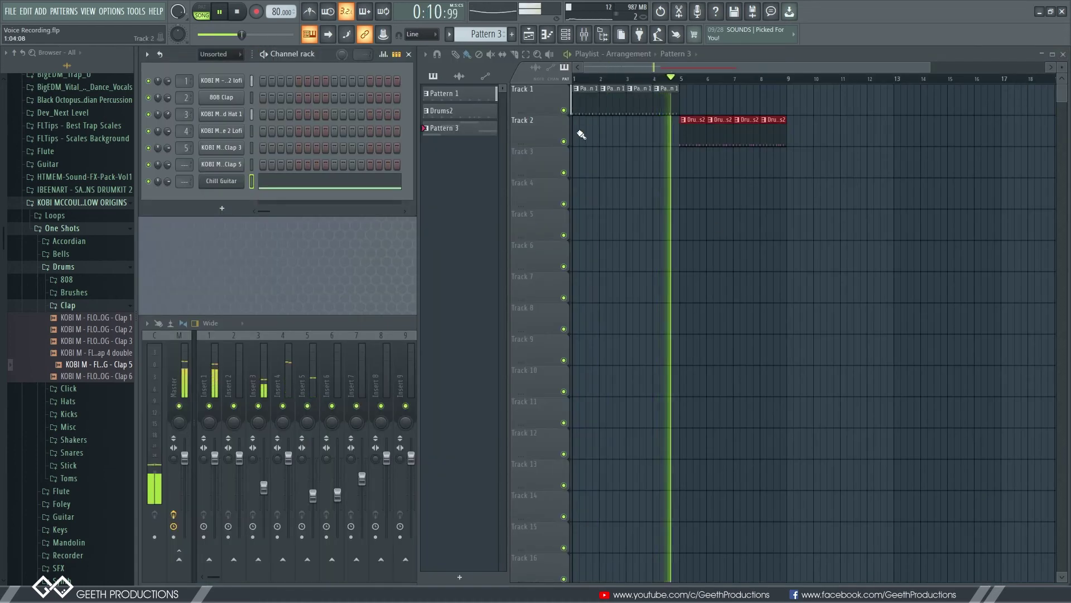
{"action": "left_click", "coordinate": [578, 167]}
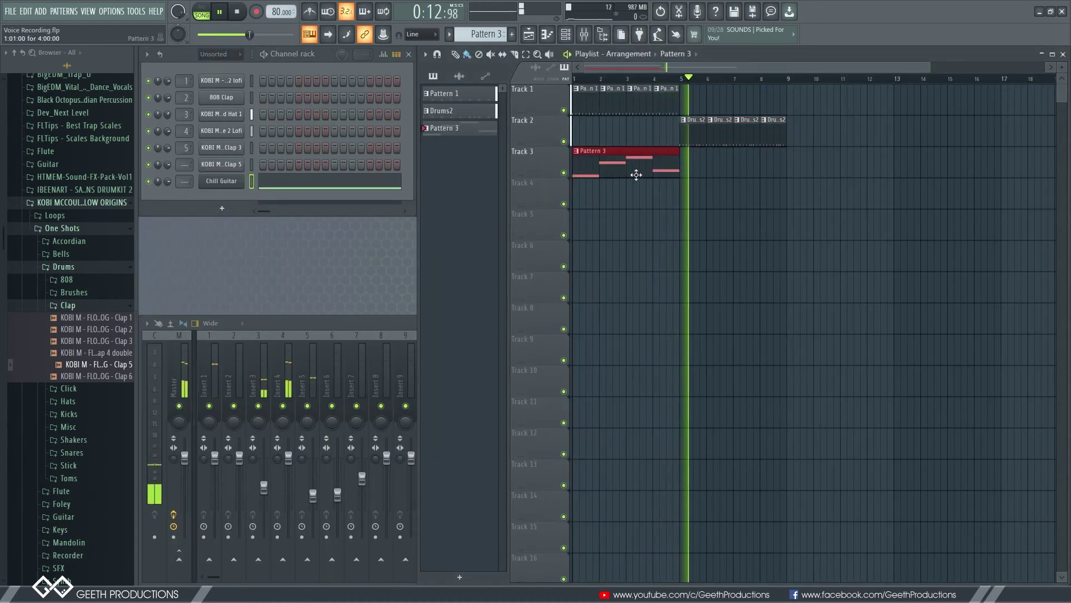
- Save the project and place a second Pattern 3 clip on Track 3 starting at bar 5
{"action": "key", "text": "ctrl+s"}
{"action": "key", "text": "space"}
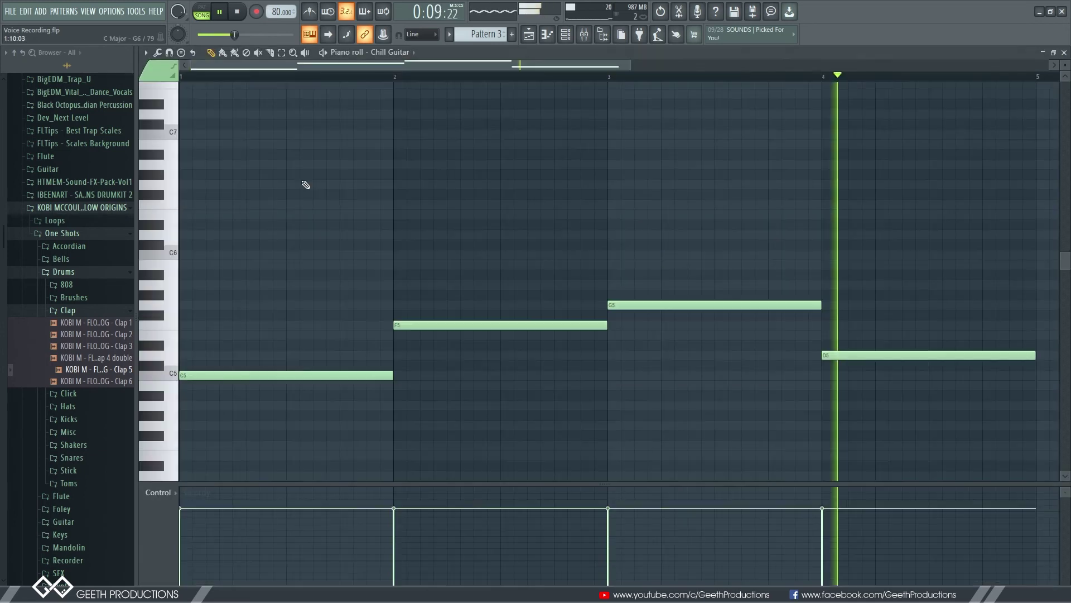
{"action": "left_click", "coordinate": [309, 185]}
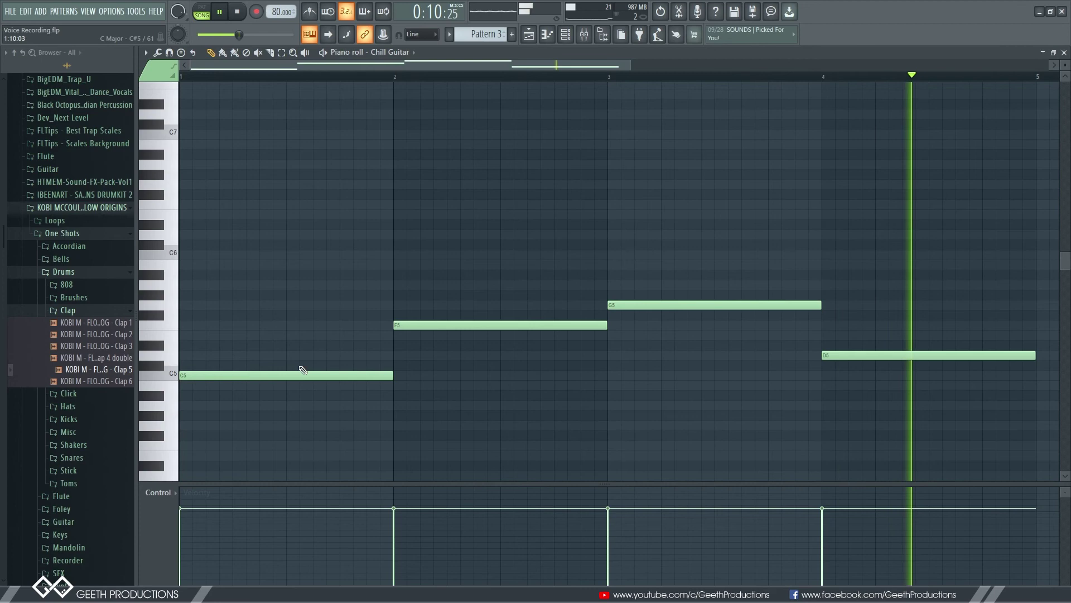
{"action": "left_click", "coordinate": [1064, 53]}
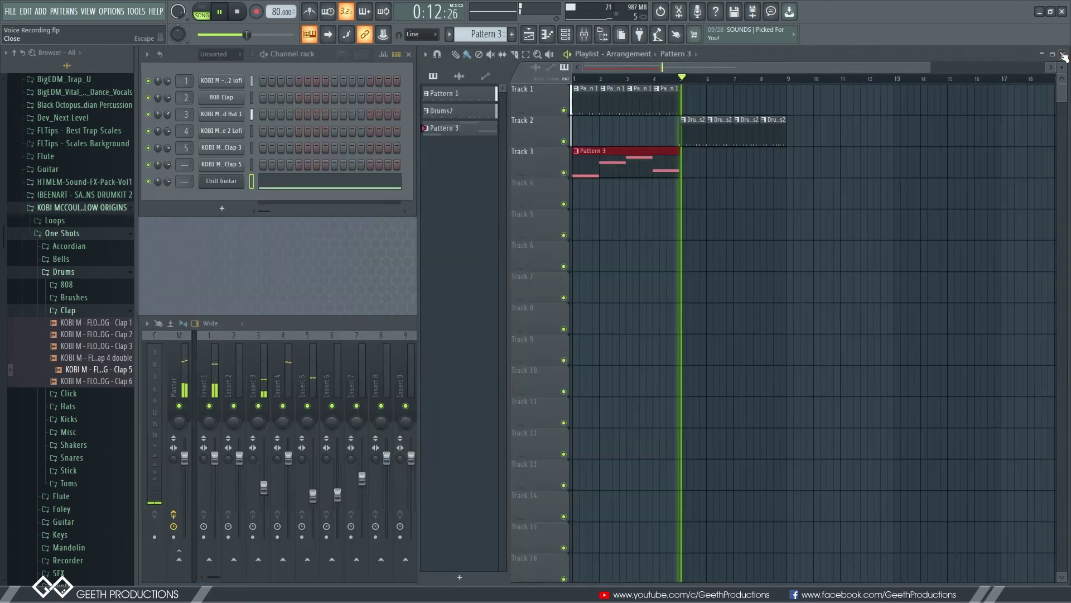
{"action": "left_click", "coordinate": [687, 168]}
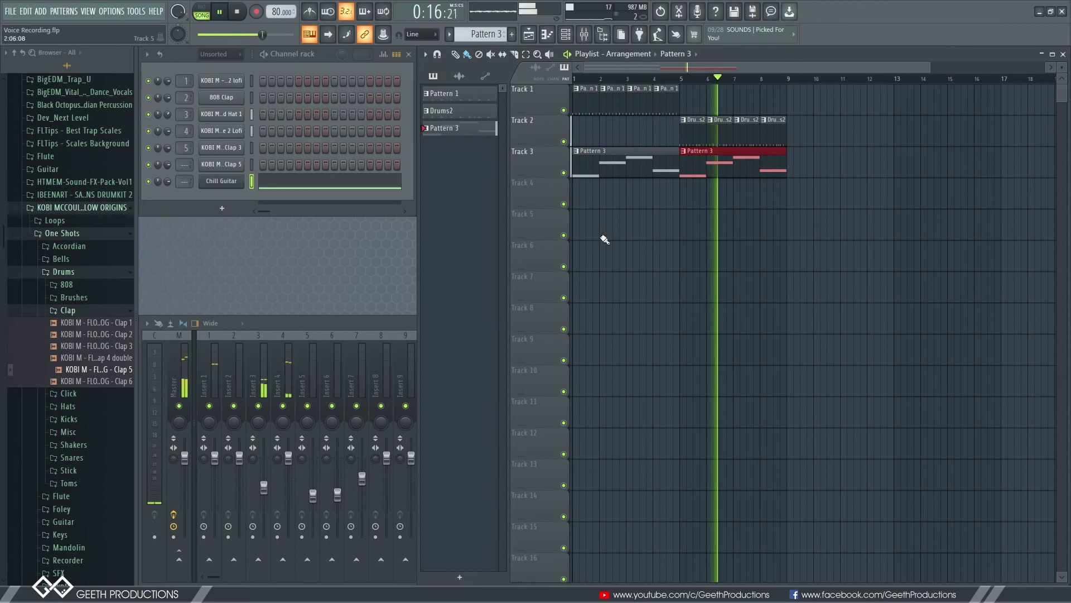
- Add another FLEX instrument channel and load the Stage Grand preset from the Essential Pianos pack
{"action": "left_click", "coordinate": [229, 210]}
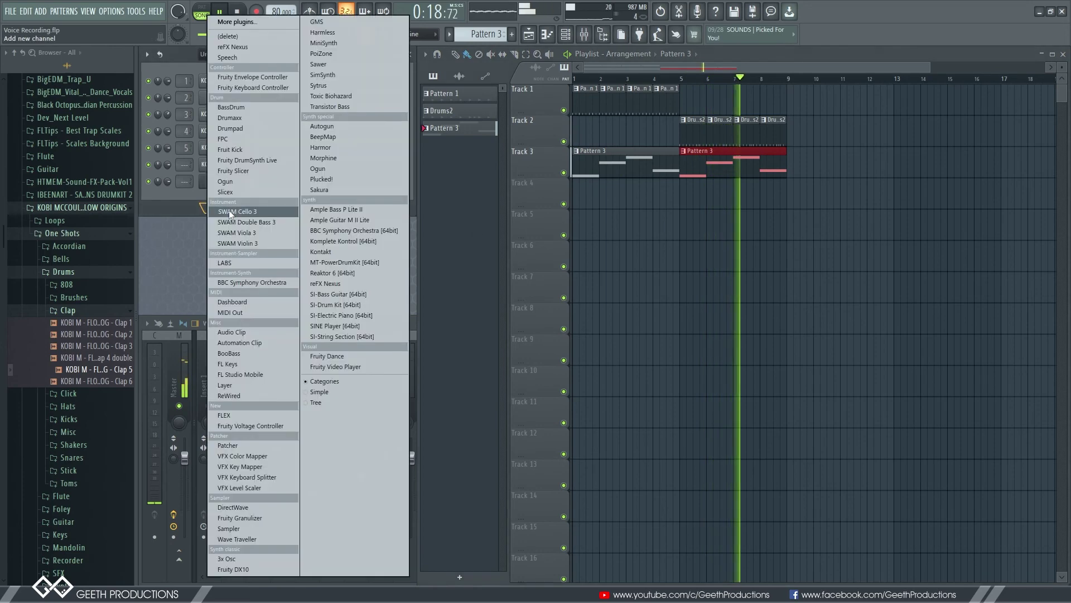
{"action": "left_click", "coordinate": [231, 414]}
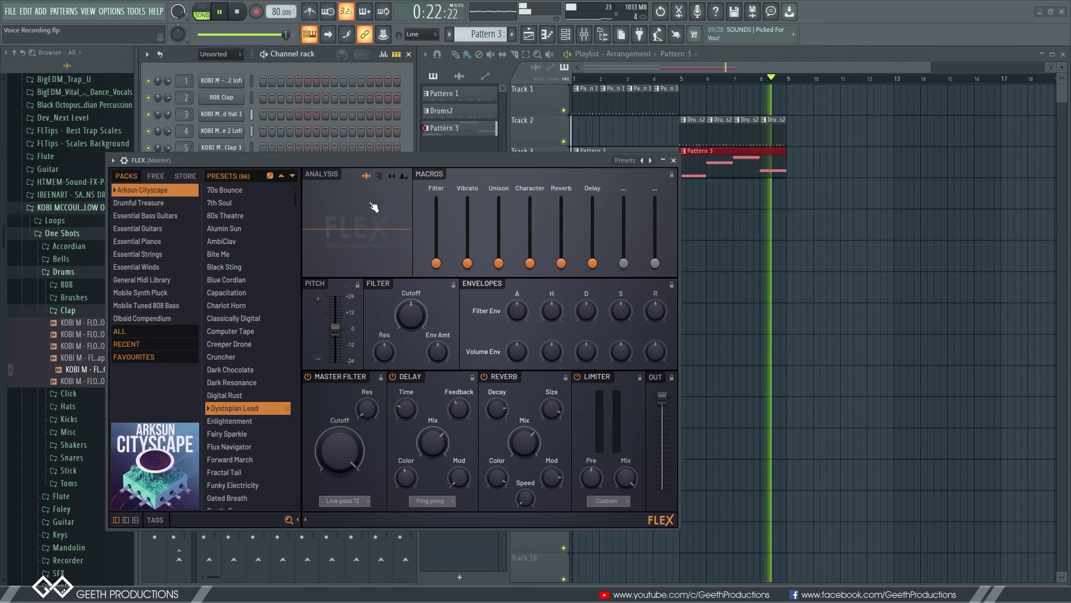
{"action": "left_click", "coordinate": [150, 240]}
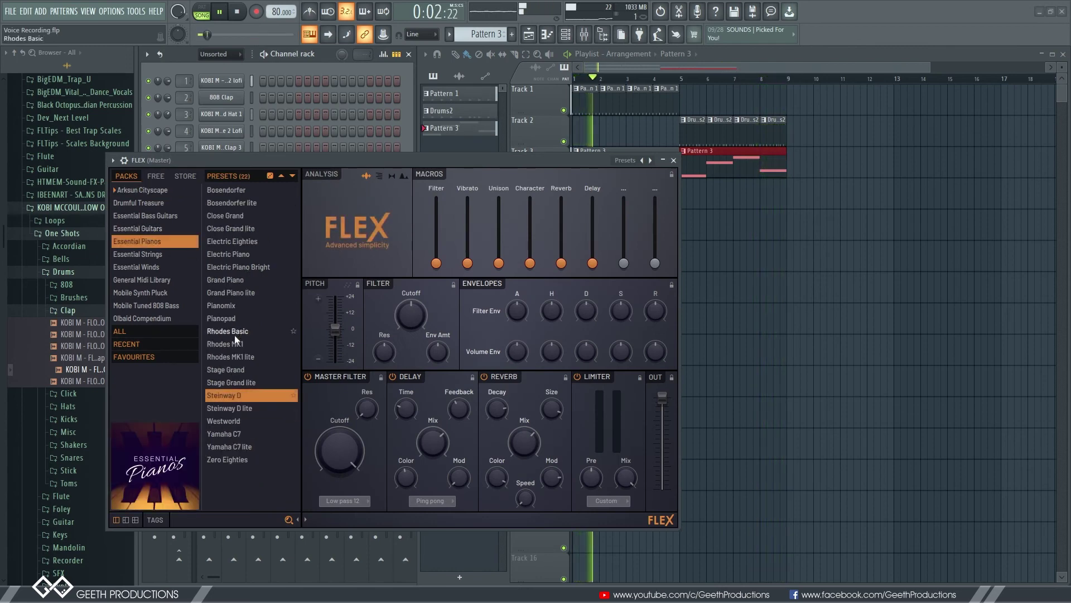
{"action": "left_click", "coordinate": [672, 162]}
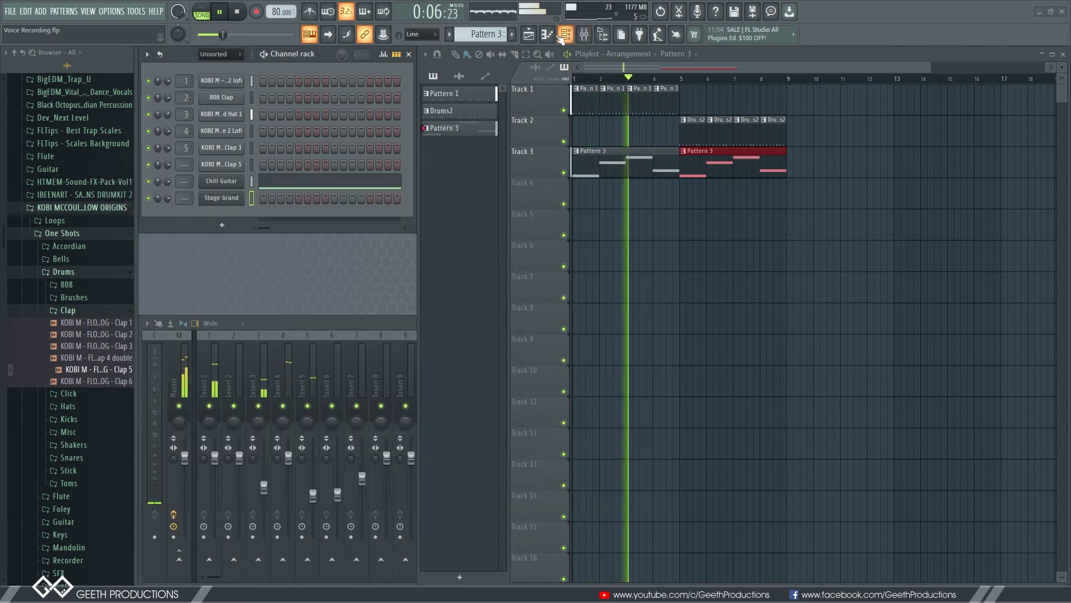
- Draw a one-bar chord of C5, E5 and G5 in bar 1 of the Stage Grand piano roll
{"action": "left_click", "coordinate": [565, 34]}
{"action": "left_click", "coordinate": [230, 375]}
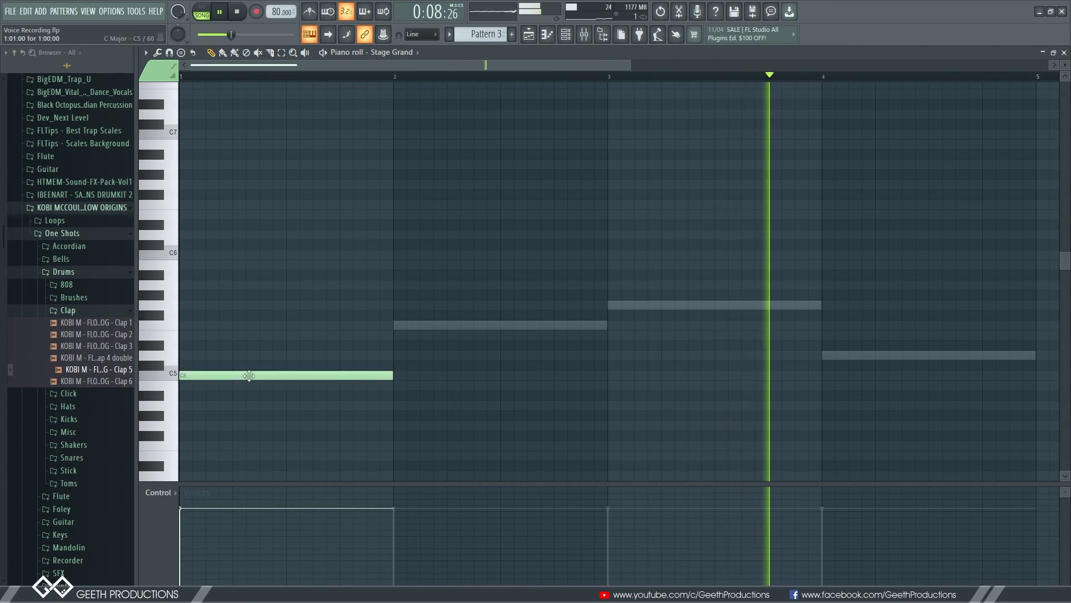
{"action": "left_click", "coordinate": [184, 335]}
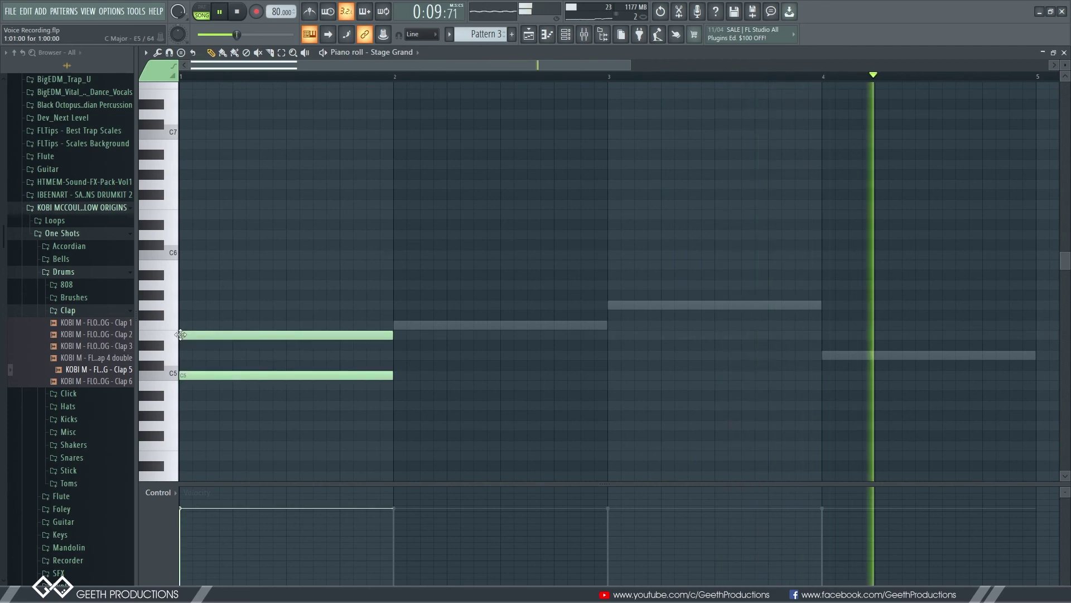
{"action": "left_click", "coordinate": [184, 306]}
{"action": "key", "text": "F7"}
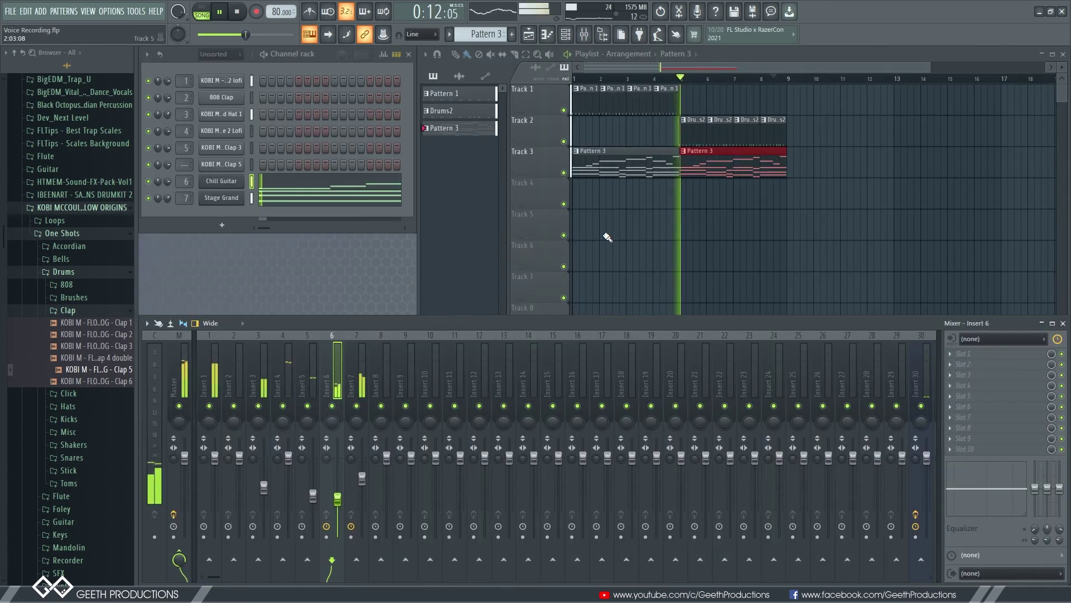